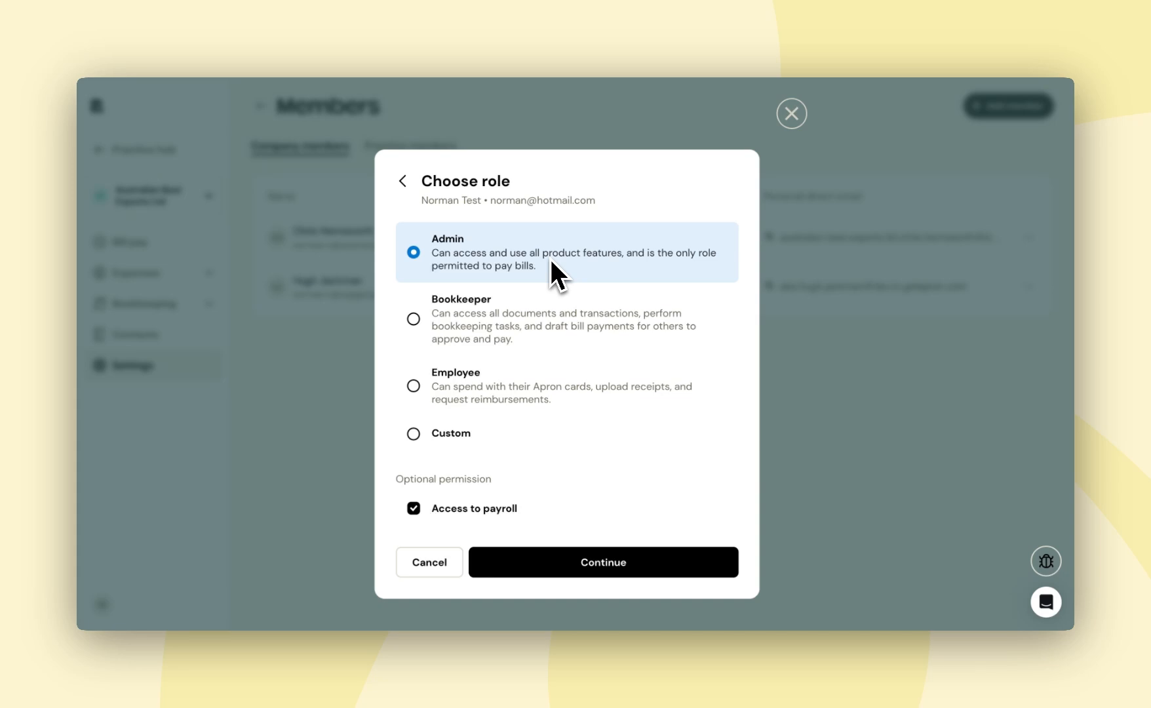
Review the Bookkeeper, Employee and Custom roles and the custom permission settings for a new member, closing without adding the member
left_click(533, 326)
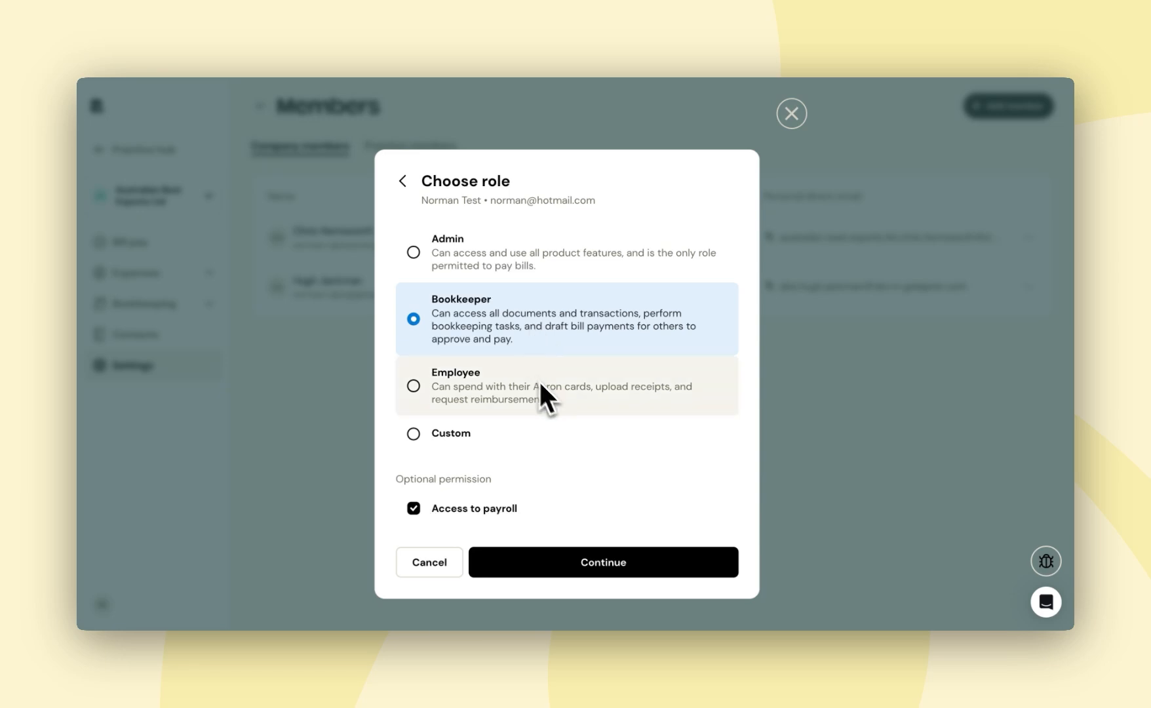
left_click(520, 400)
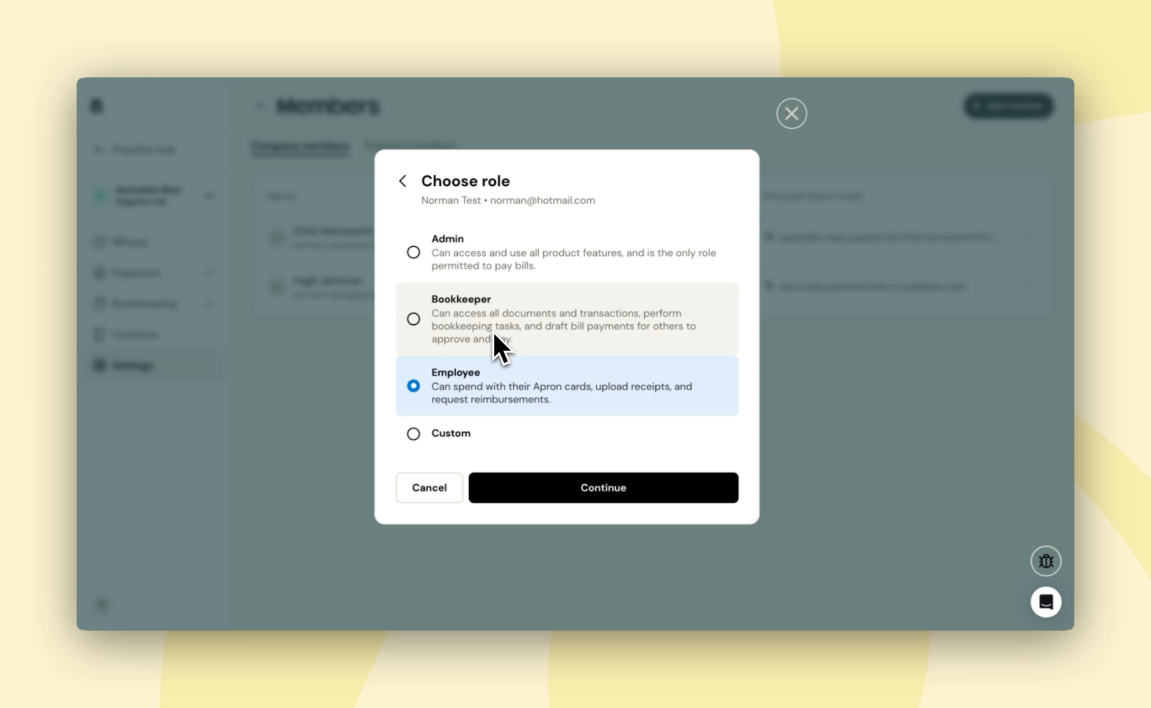
left_click(459, 437)
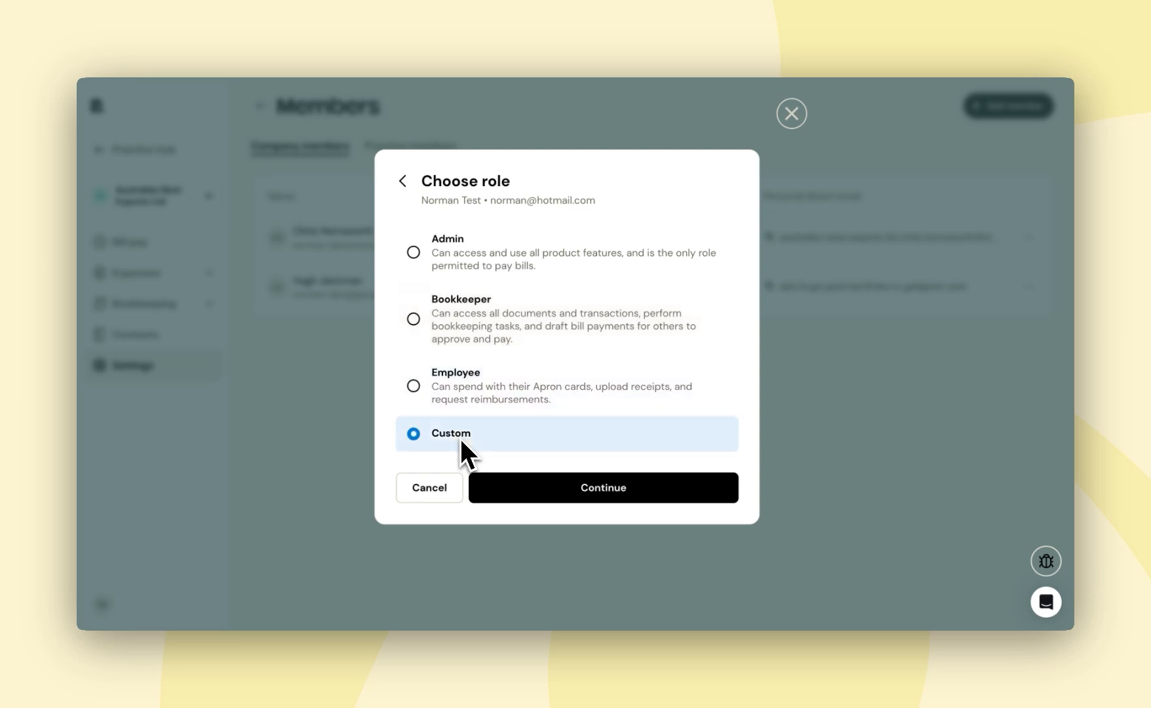
left_click(545, 494)
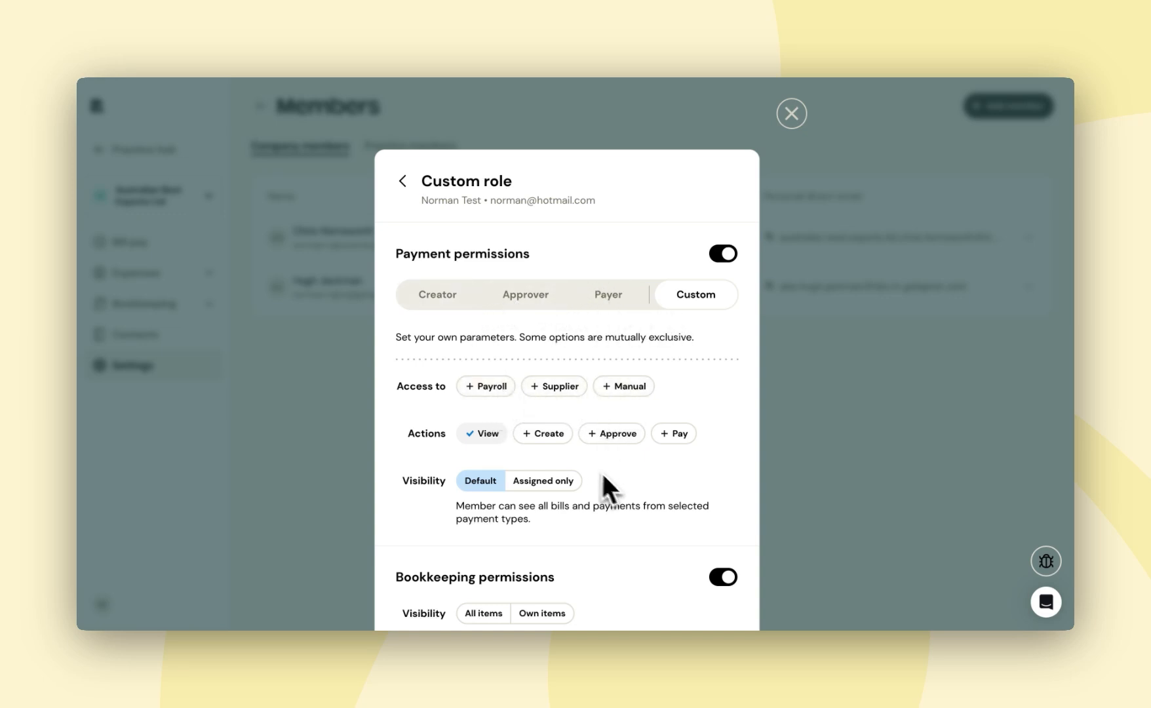
left_click(798, 119)
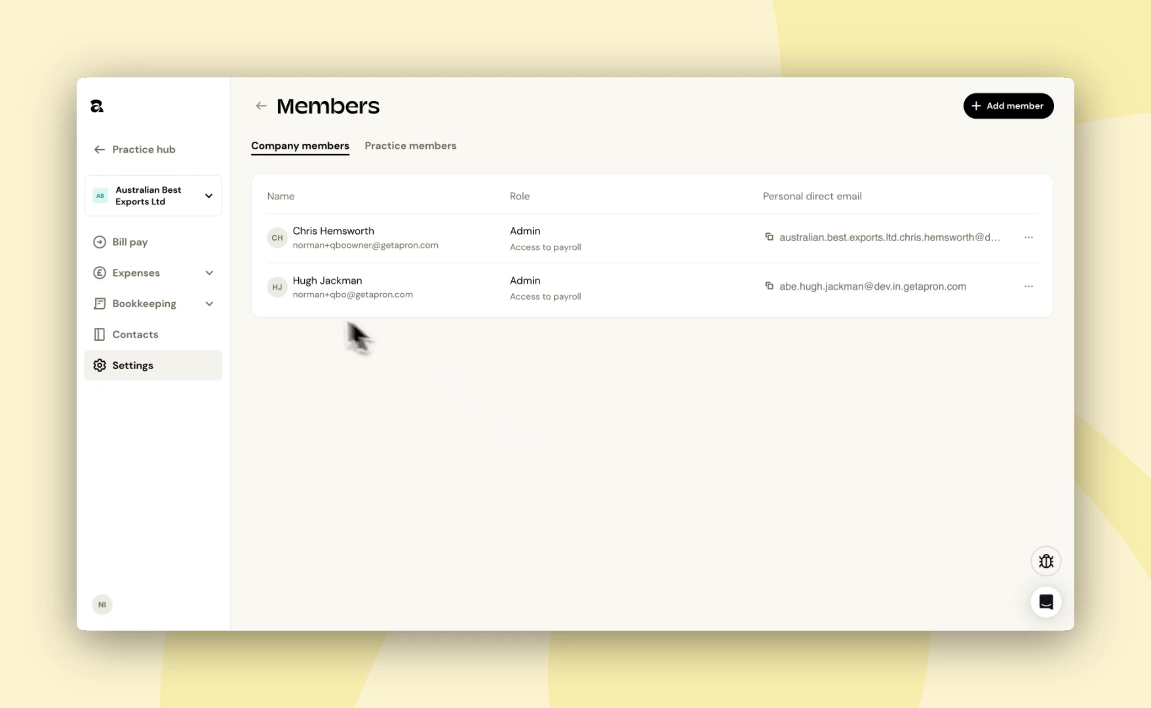
Start a new payment approval workflow labelled Payroll Payments that applies only to the Payroll payment type
left_click(174, 365)
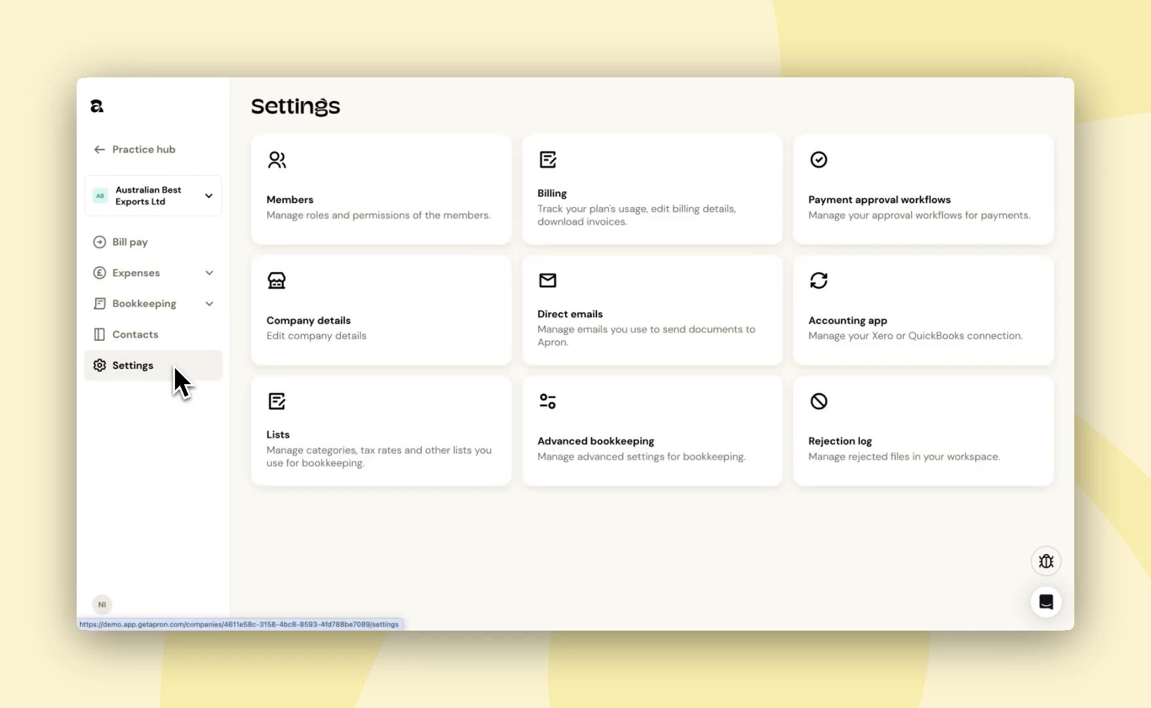
left_click(903, 218)
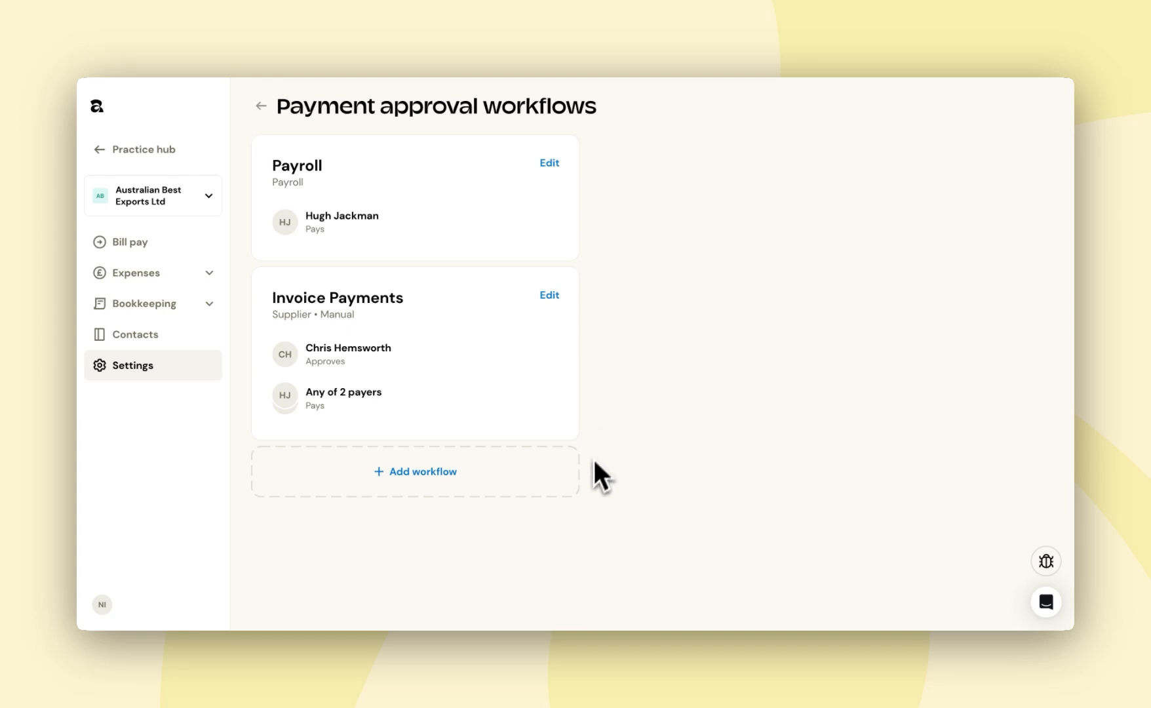
left_click(458, 470)
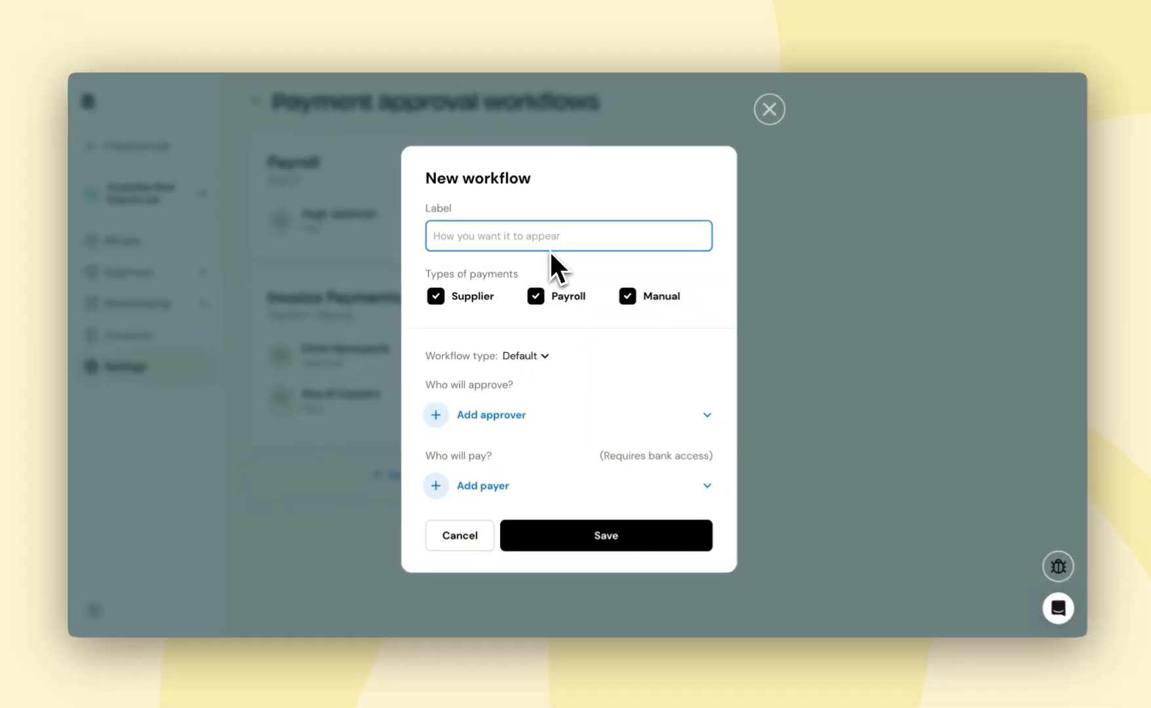
type("Payrol")
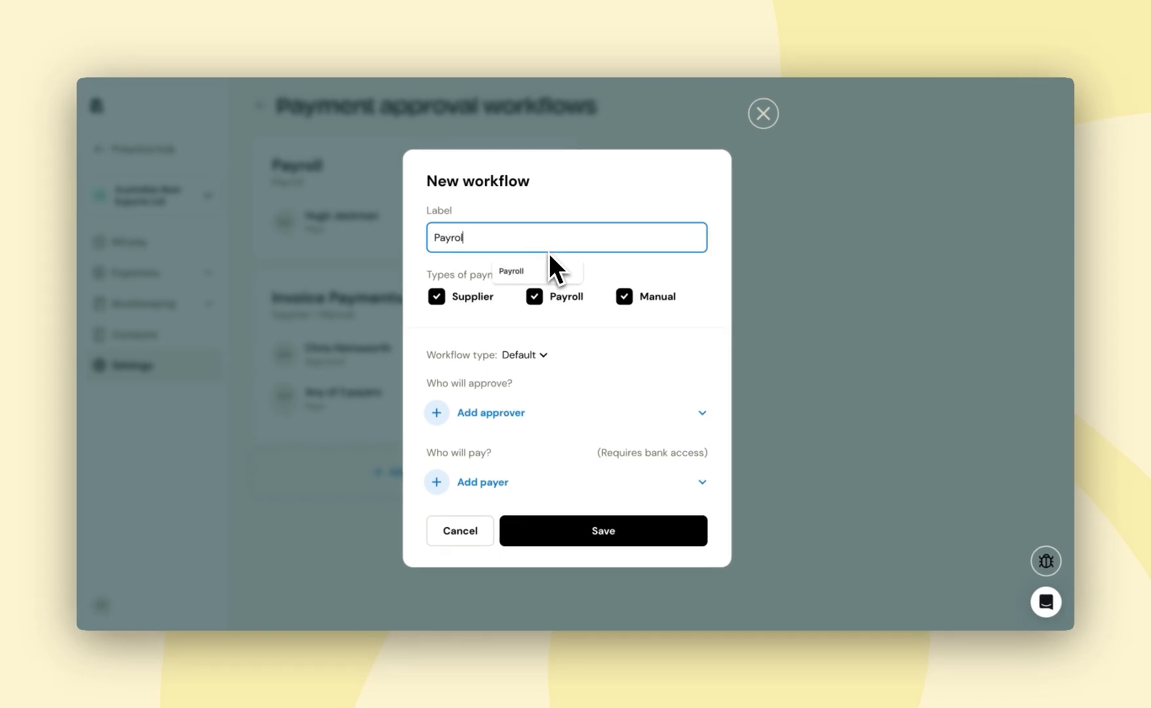
type("l Payments")
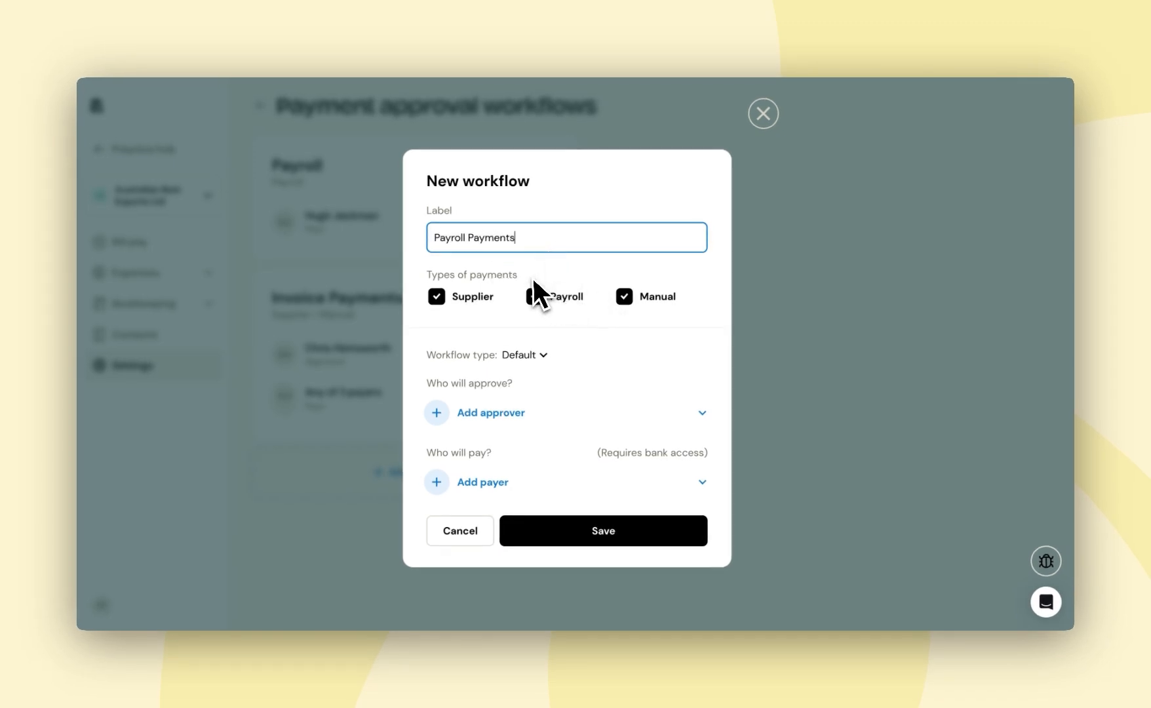
left_click(469, 301)
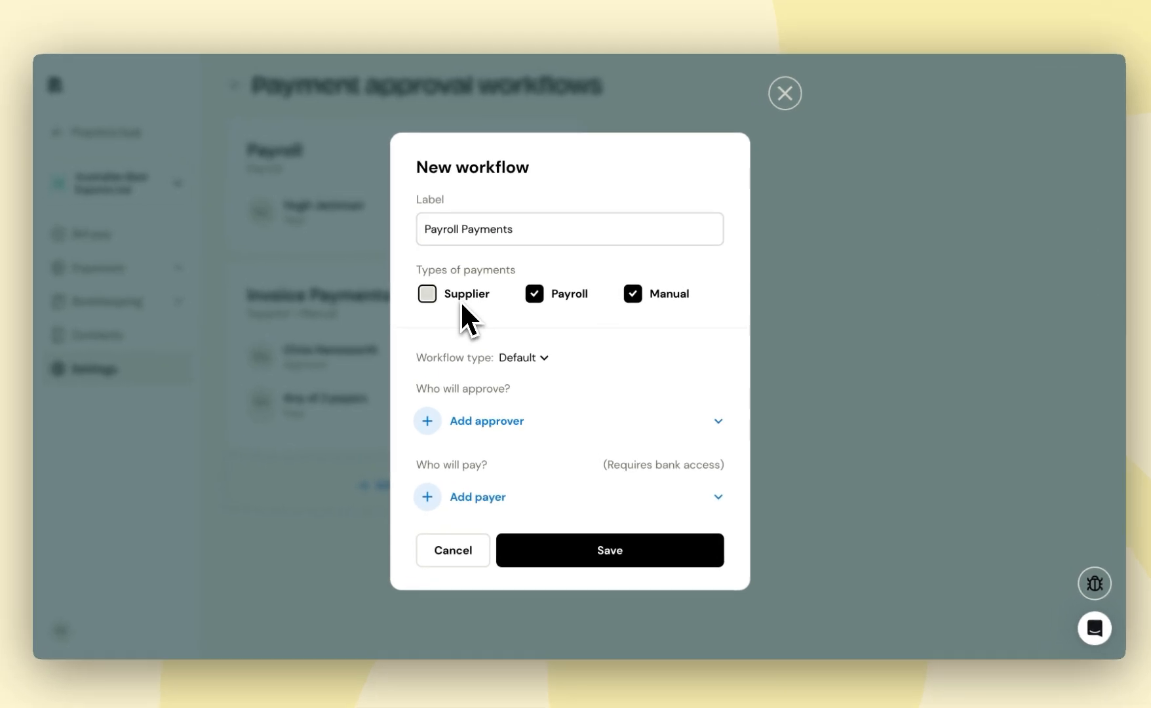
left_click(656, 291)
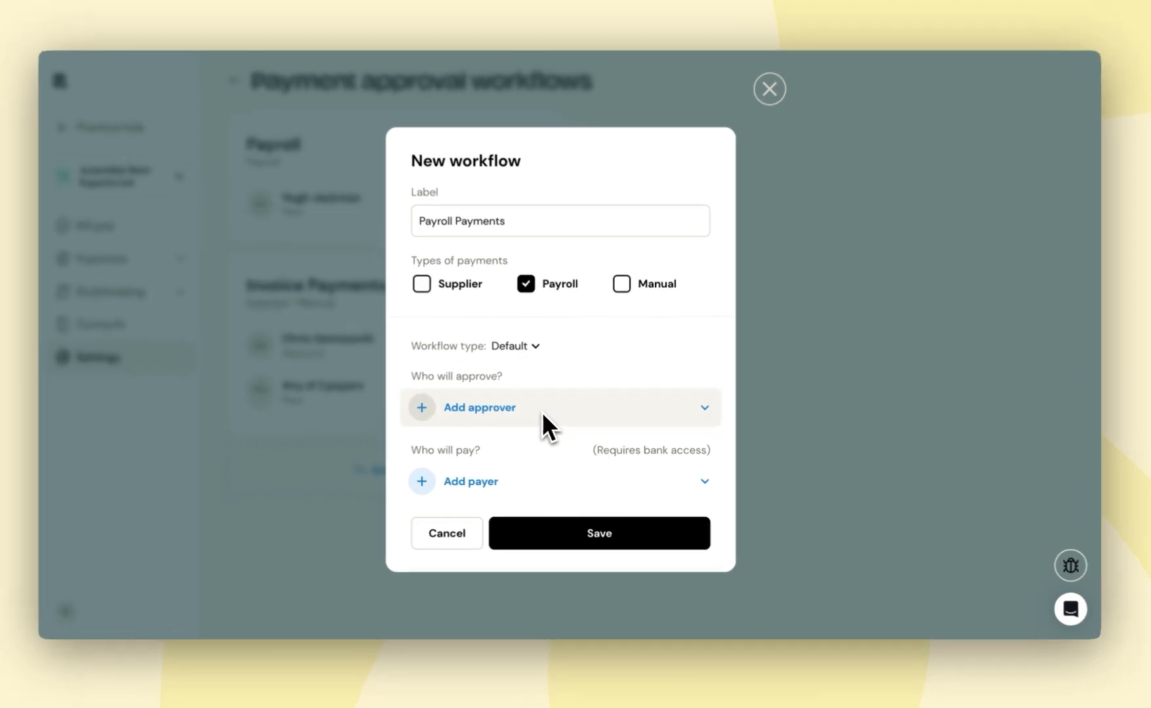
Add the two company admins and a third member as approvers in the workflow, and set the second admin as payer
left_click(557, 413)
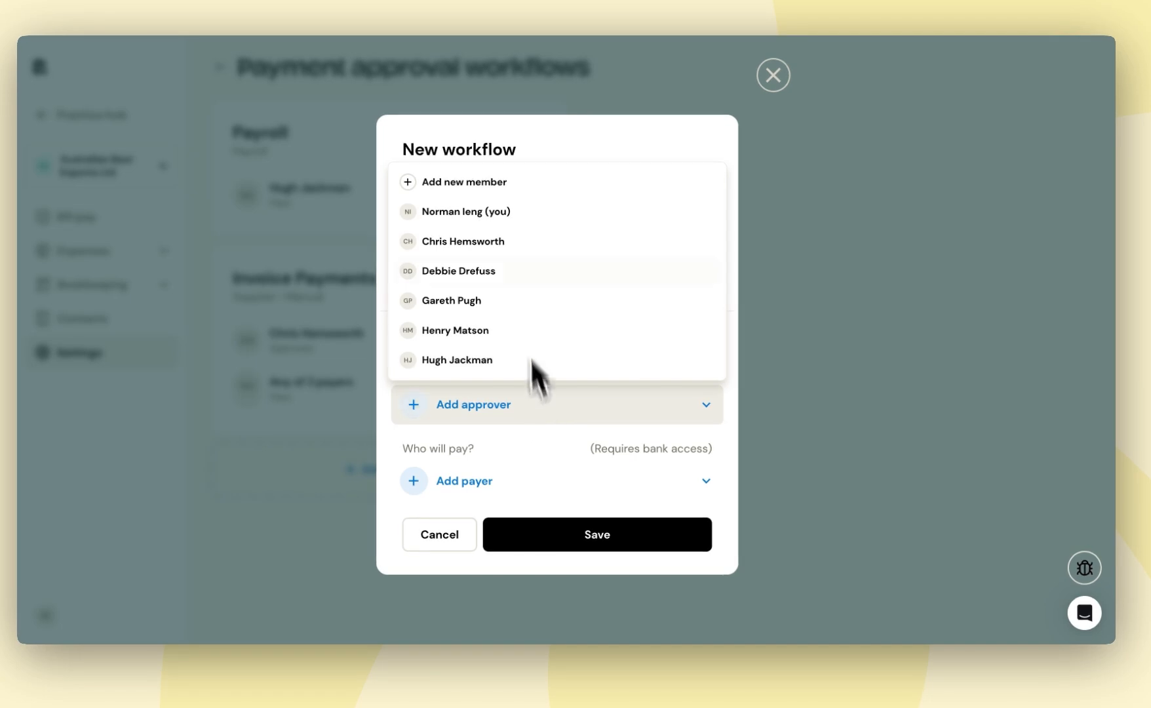
left_click(503, 244)
left_click(525, 446)
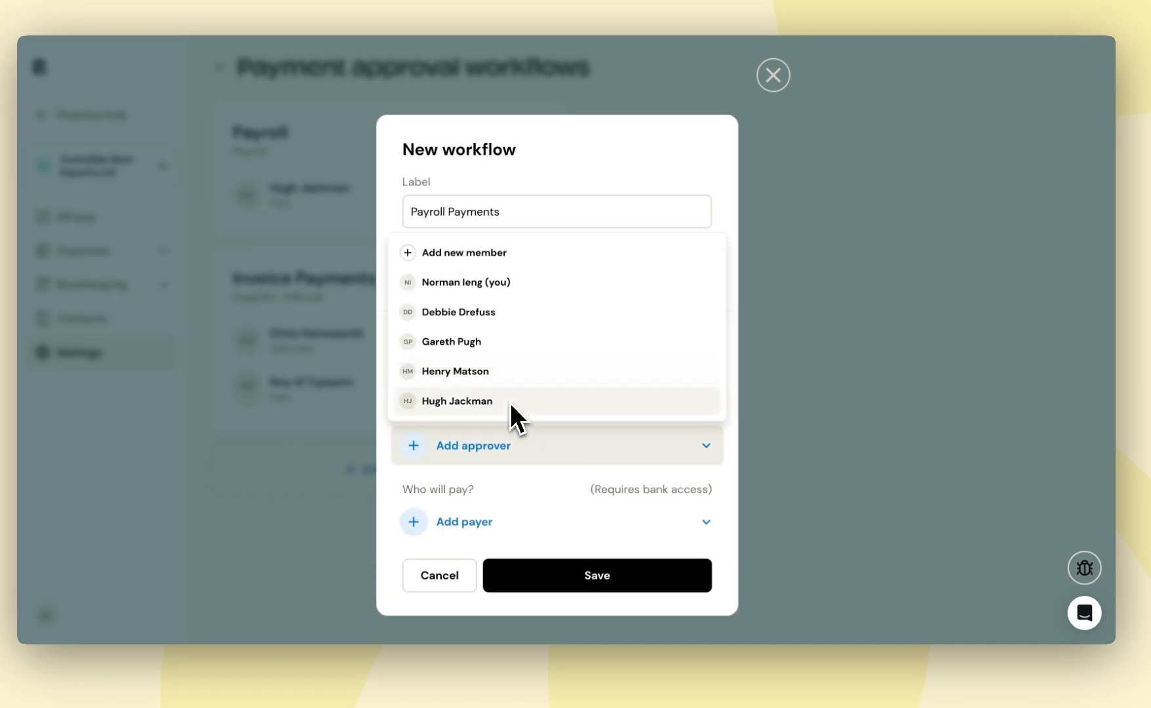
left_click(510, 402)
left_click(583, 482)
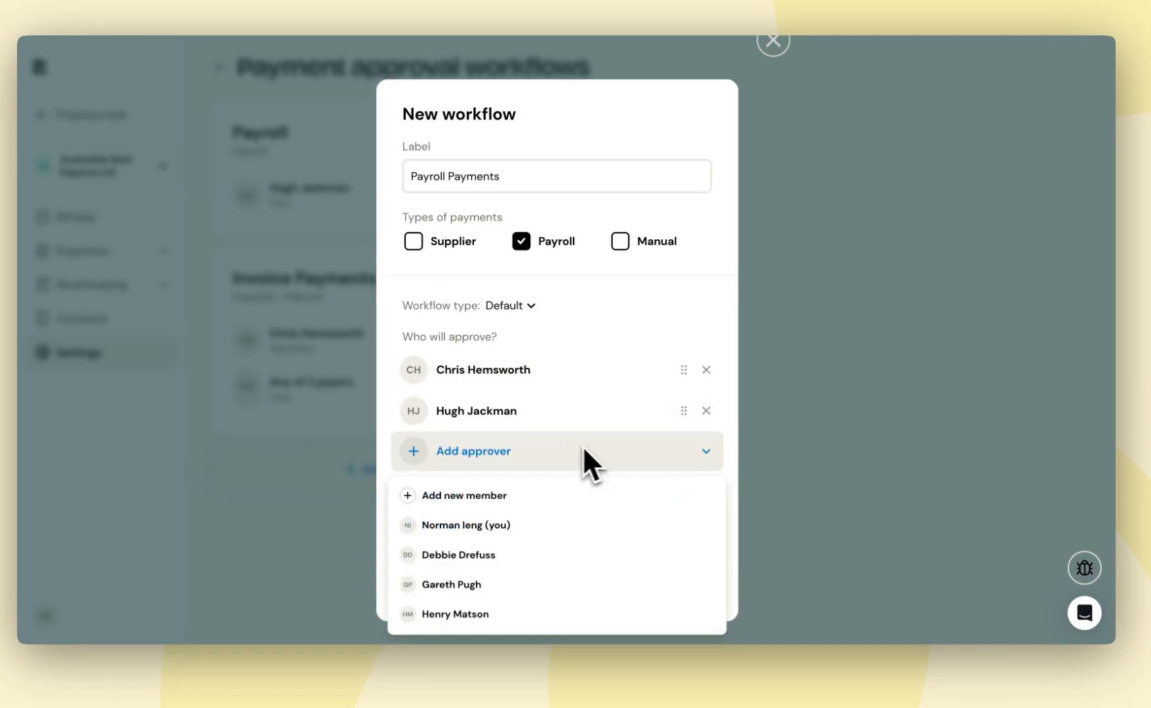
left_click(621, 587)
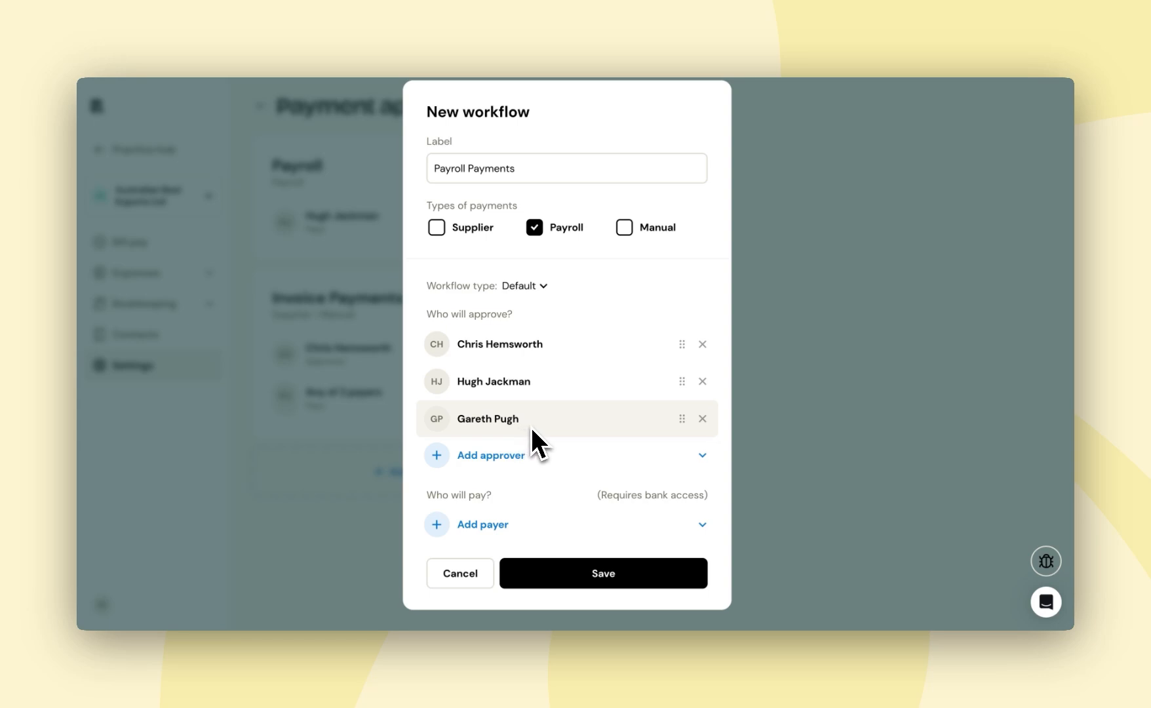
left_click(504, 527)
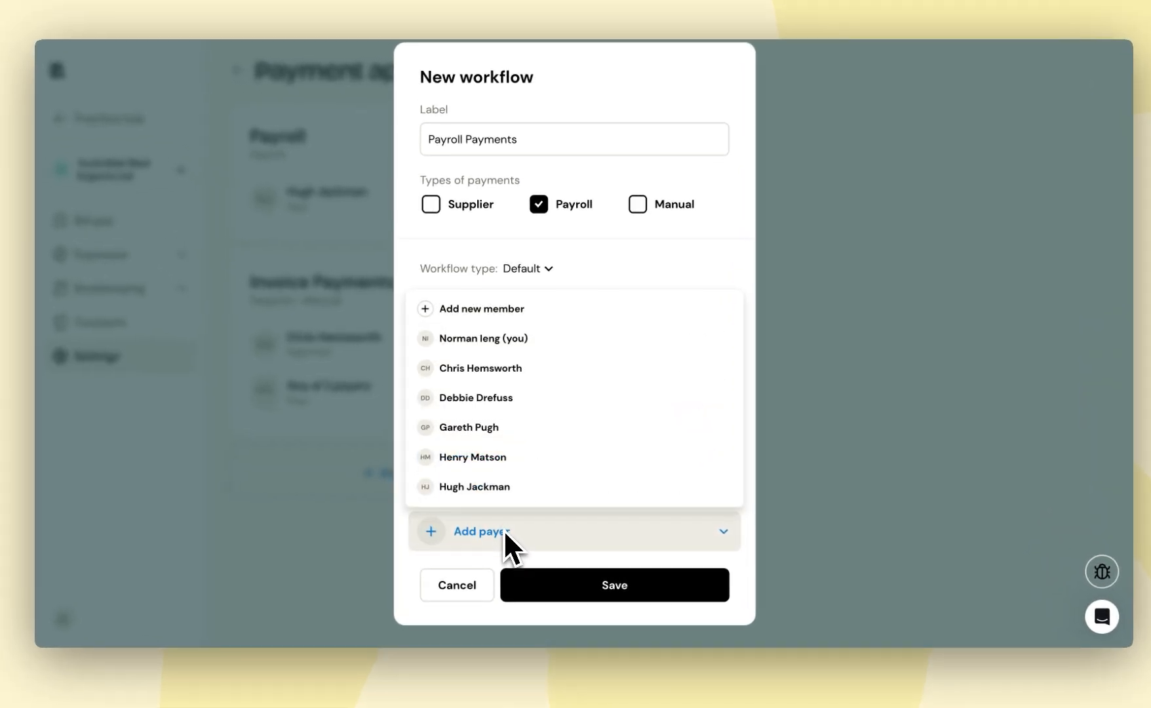
left_click(507, 486)
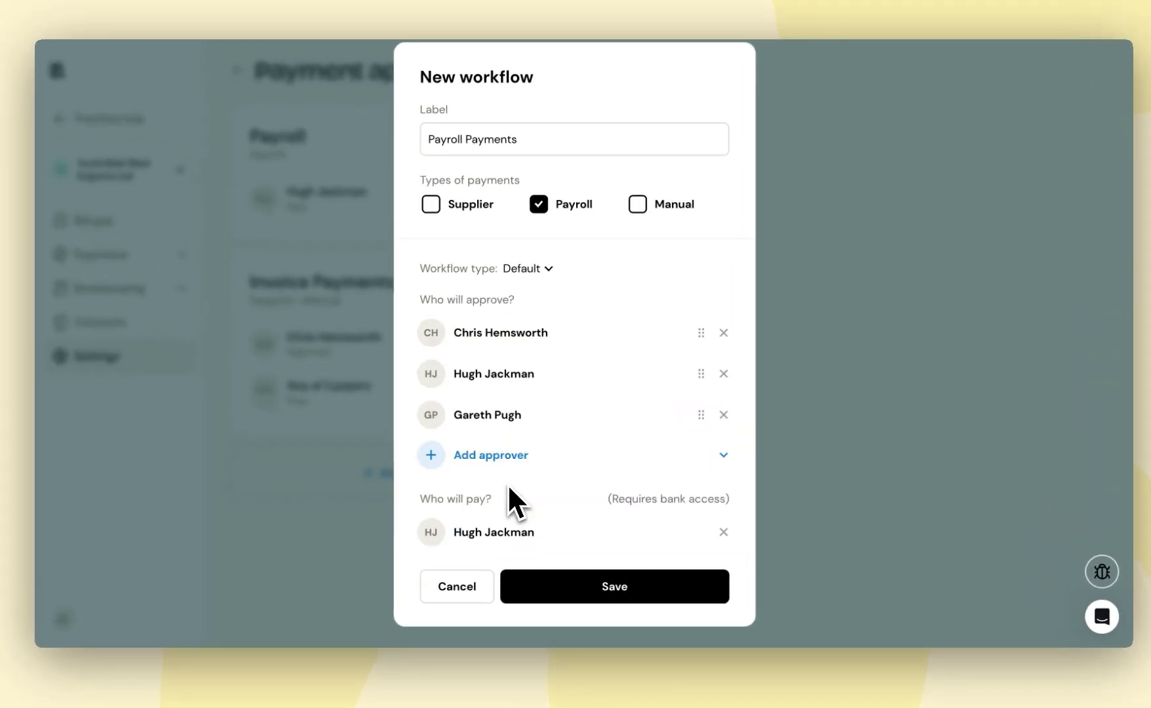
Try the Any of workflow type, followed by the Custom type with payers set to Any of
left_click(535, 274)
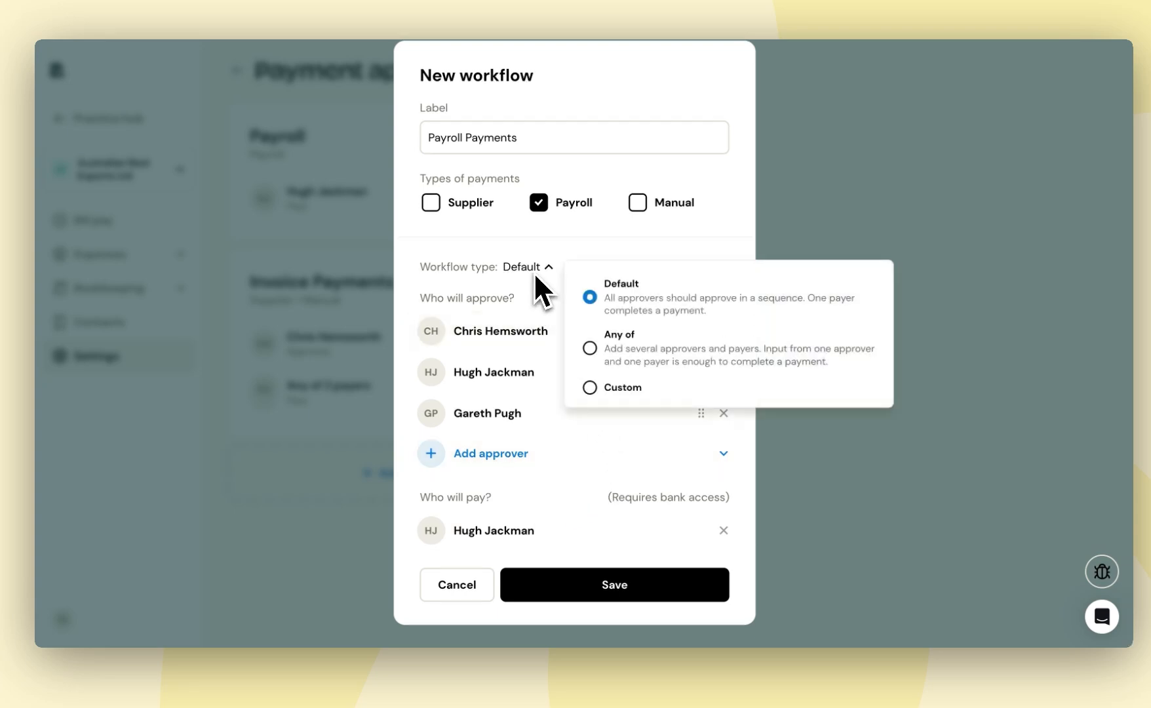
left_click(635, 362)
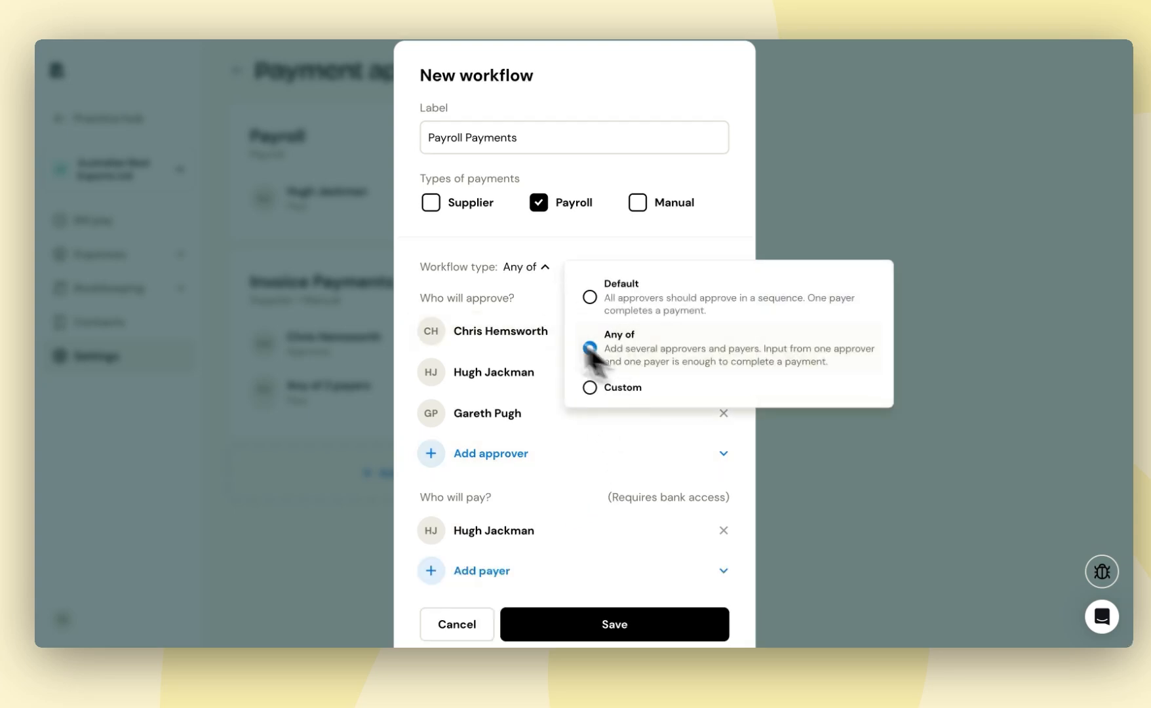
left_click(474, 295)
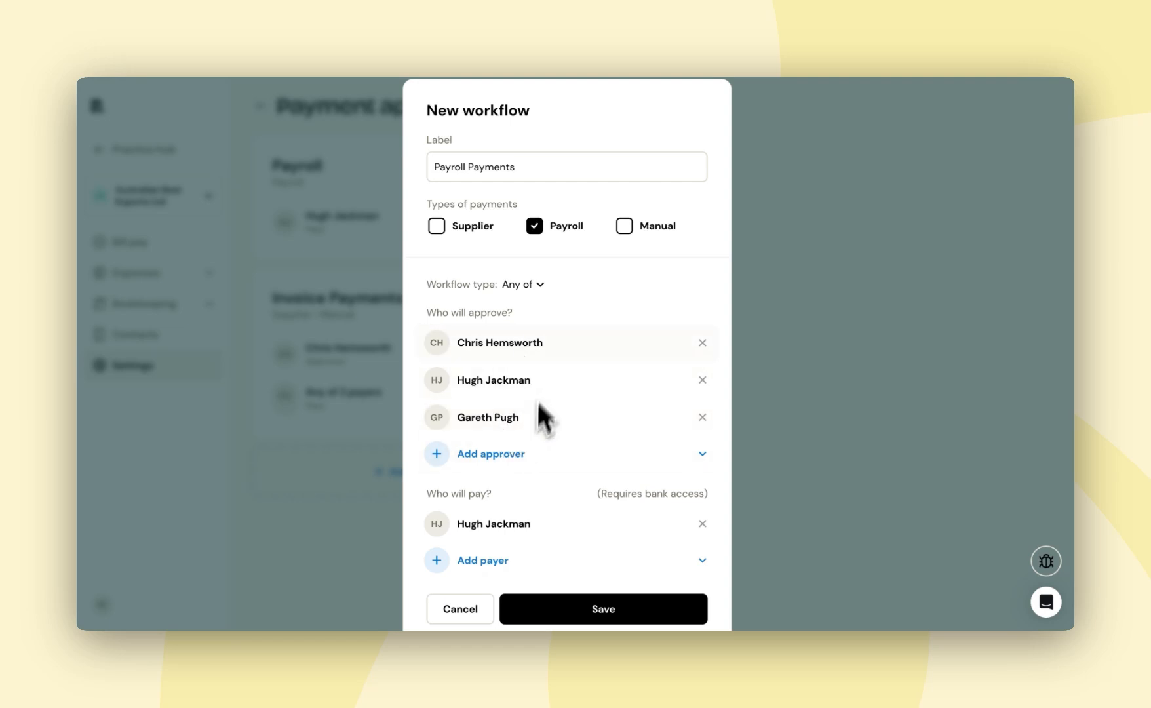
scroll(512, 427, "down", 1)
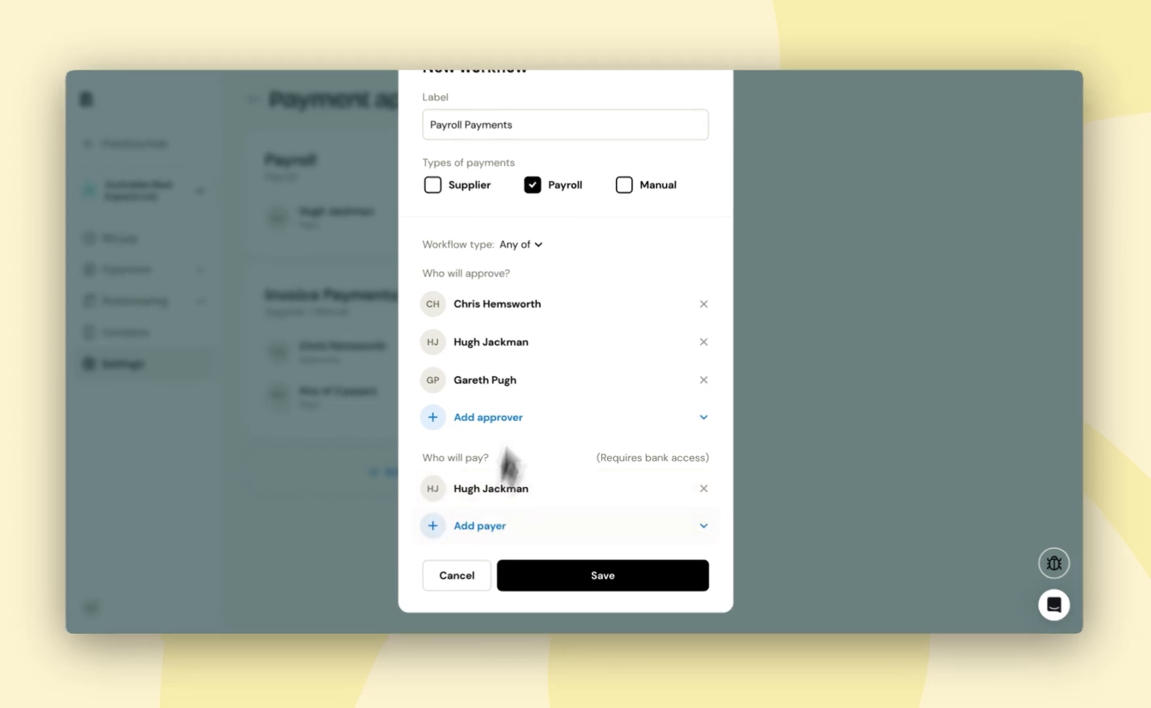
left_click(528, 235)
left_click(627, 350)
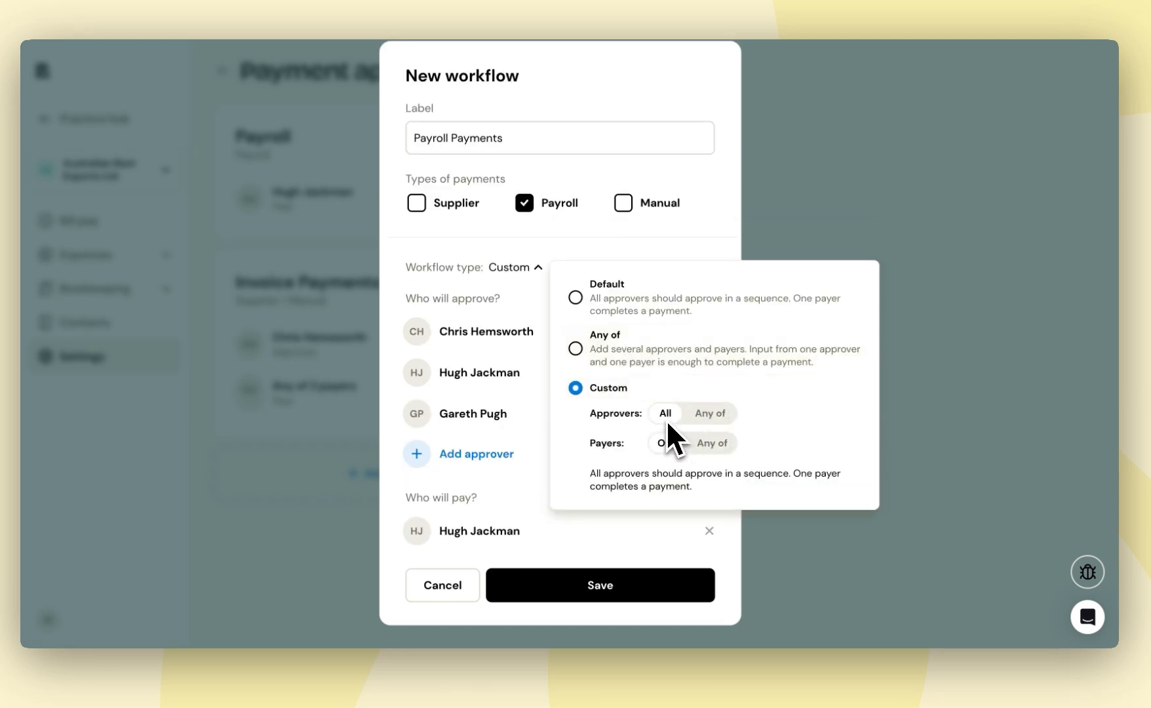
left_click(712, 447)
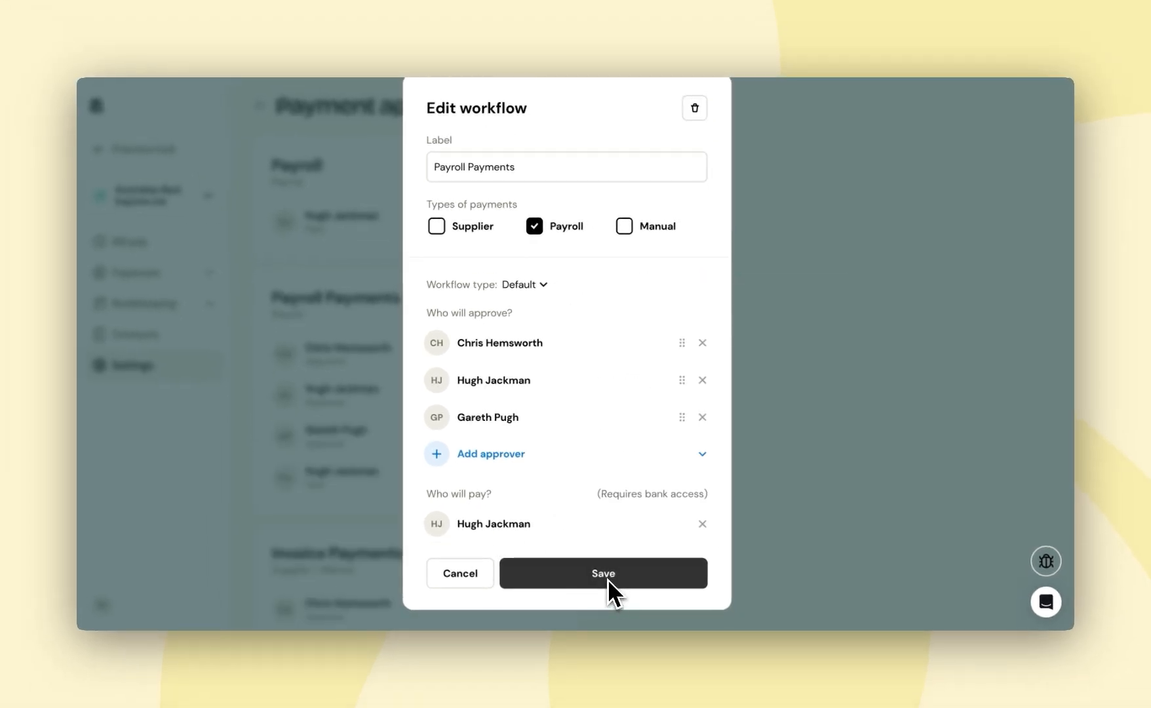
Save the Payroll Payments workflow with the Default workflow type
left_click(607, 577)
scroll(626, 400, "down", 3)
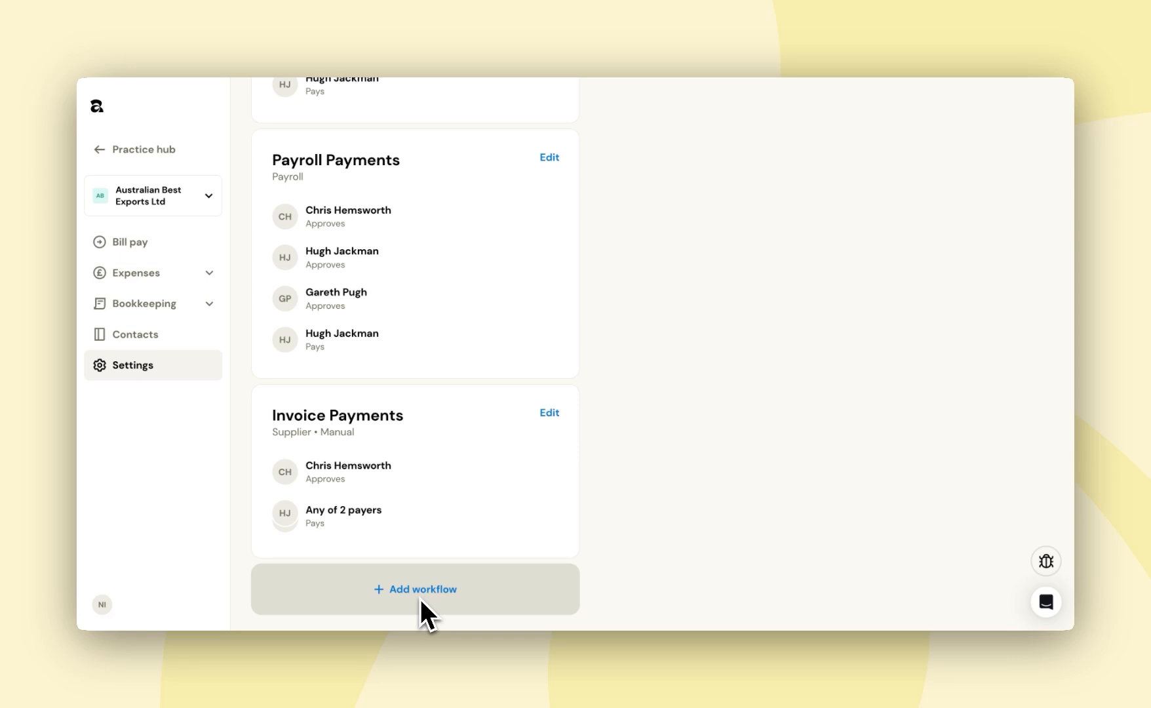
left_click(420, 599)
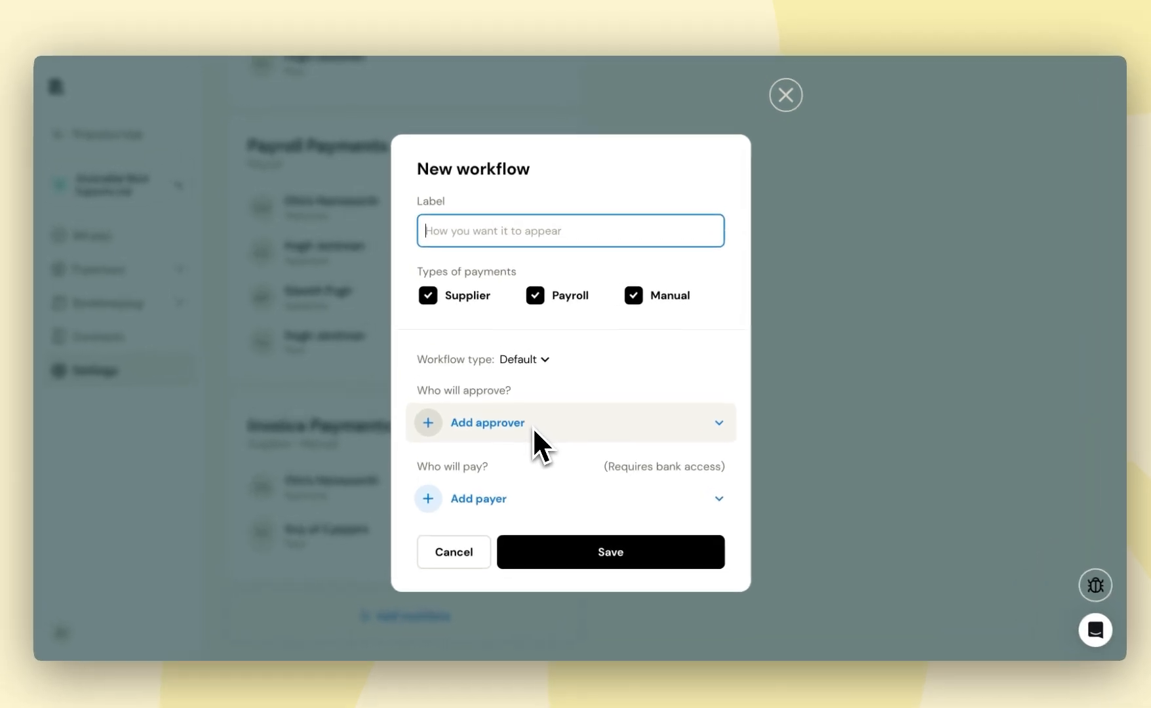
left_click(536, 299)
left_click(777, 102)
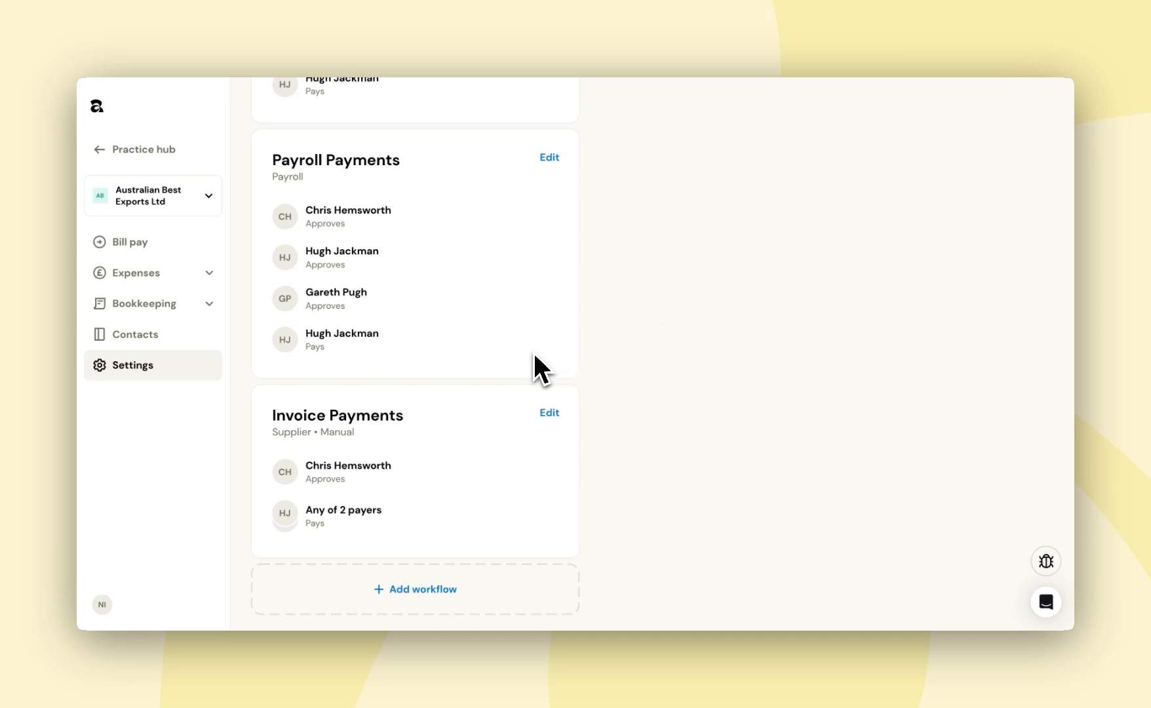
scroll(534, 356, "up", 1)
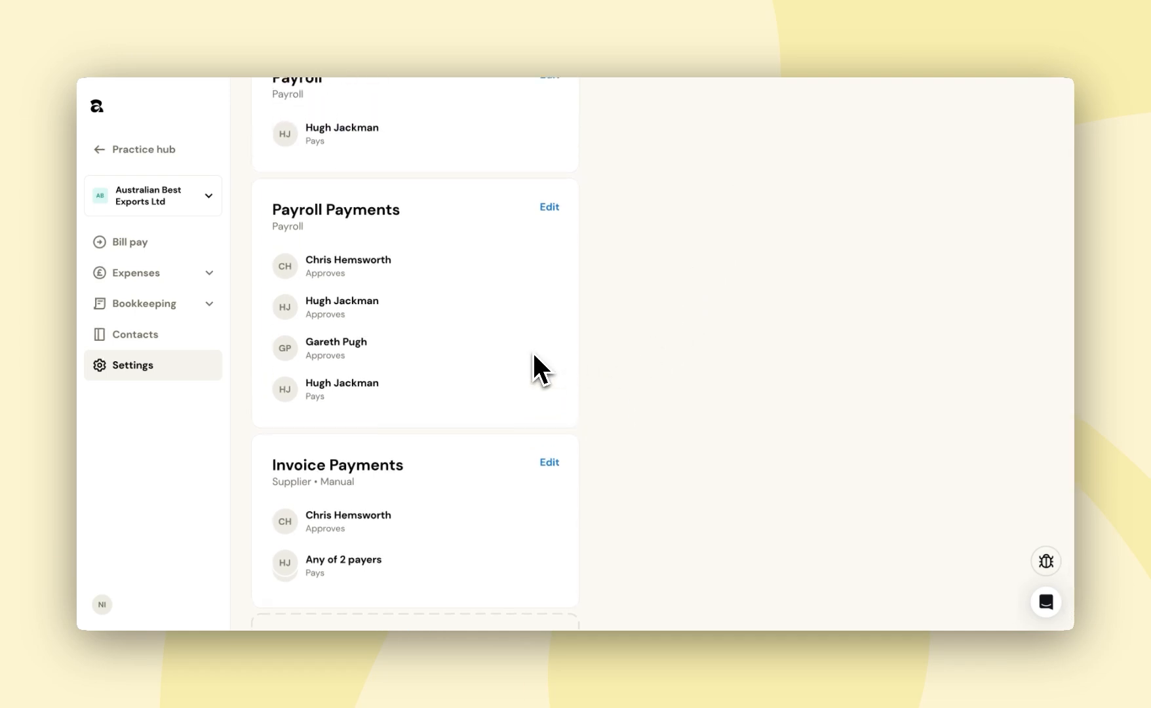
scroll(534, 356, "up", 2)
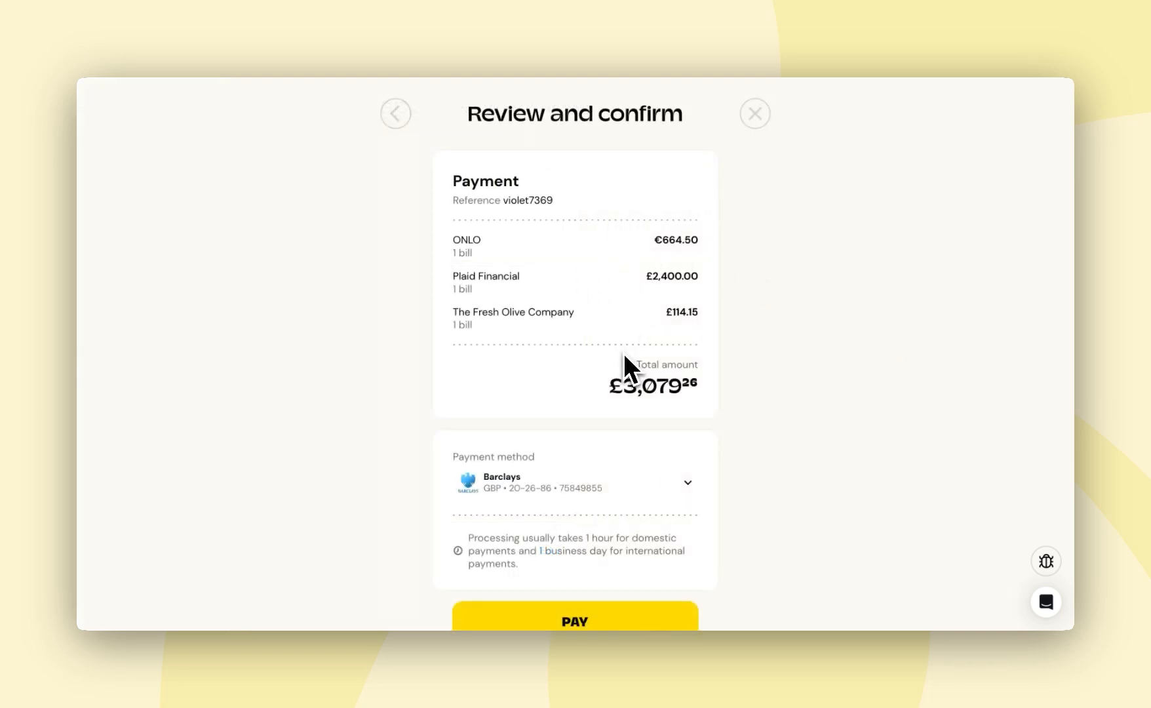
Assign the Invoice Payments approval workflow to the three-bill payment under review and send it for approvals
scroll(624, 354, "down", 2)
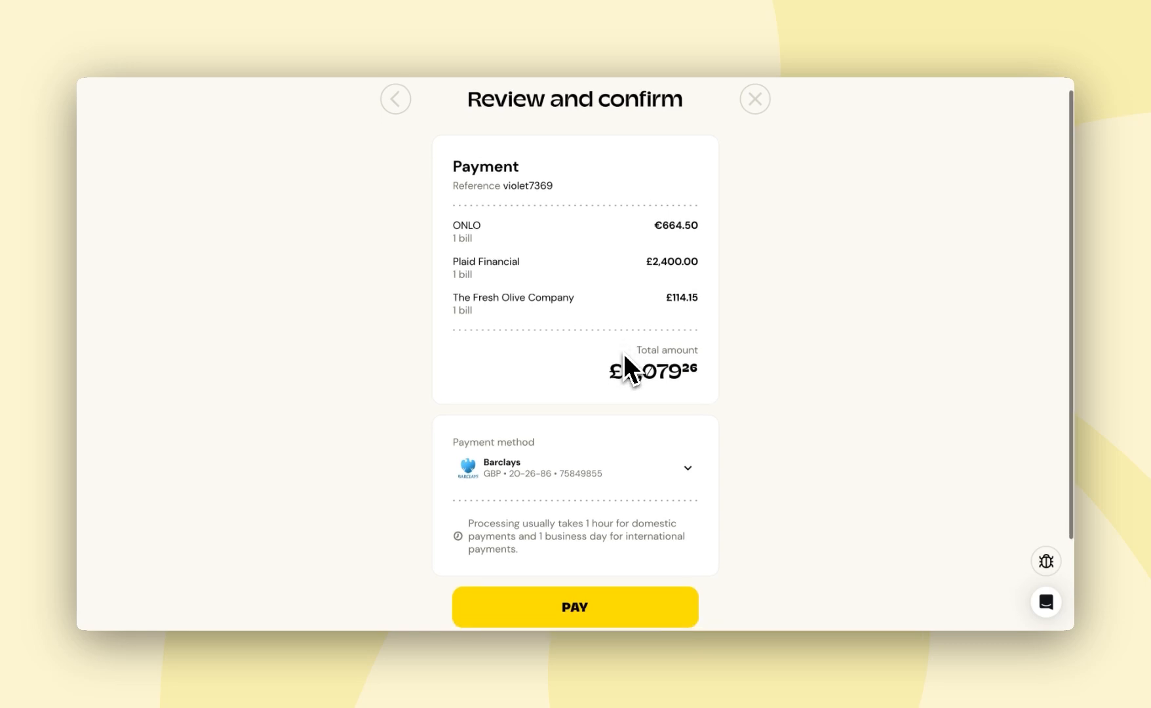
scroll(623, 368, "down", 2)
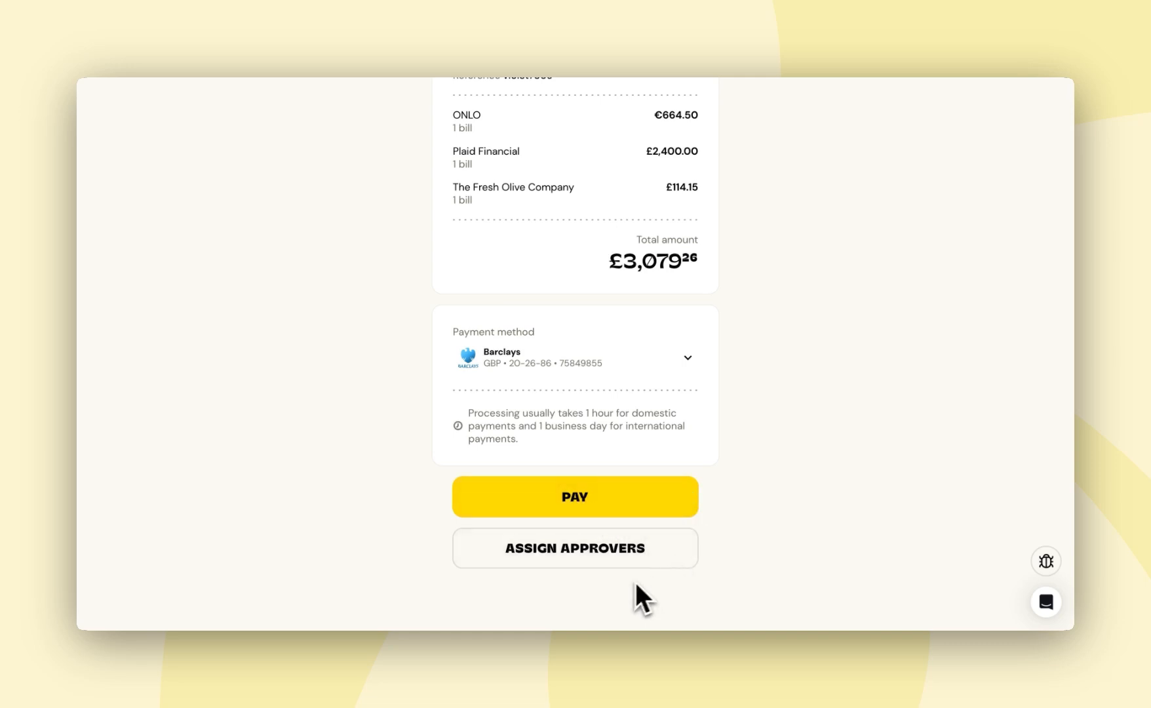
left_click(615, 555)
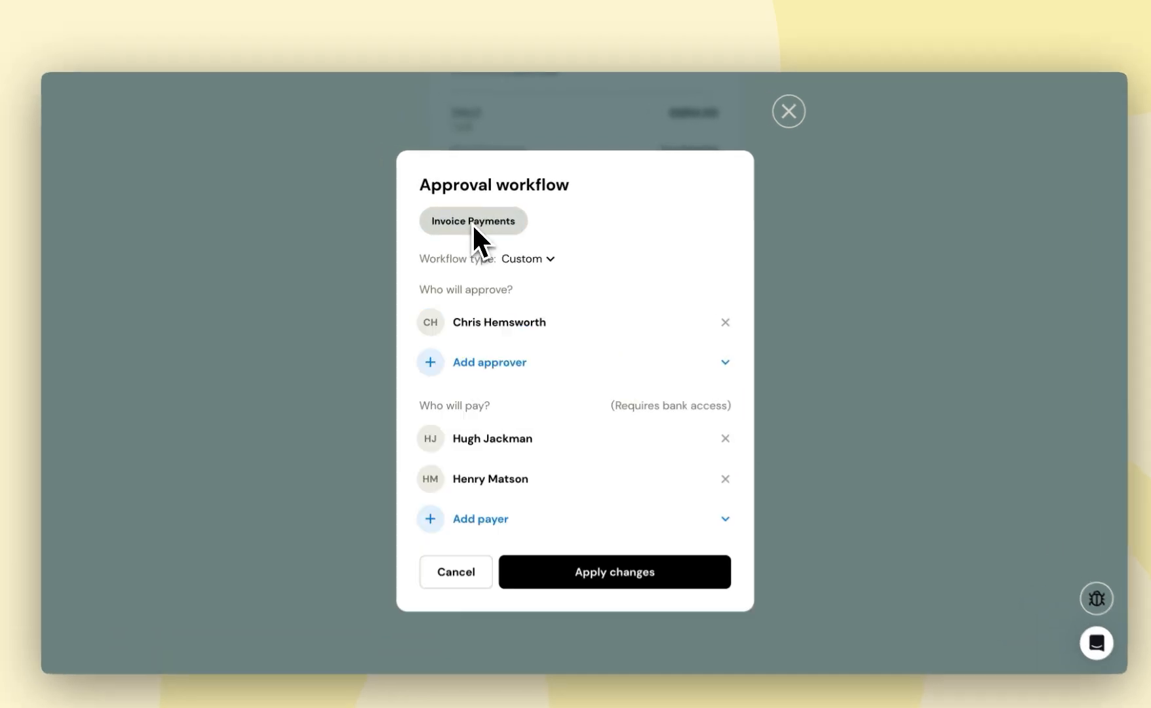
left_click(473, 217)
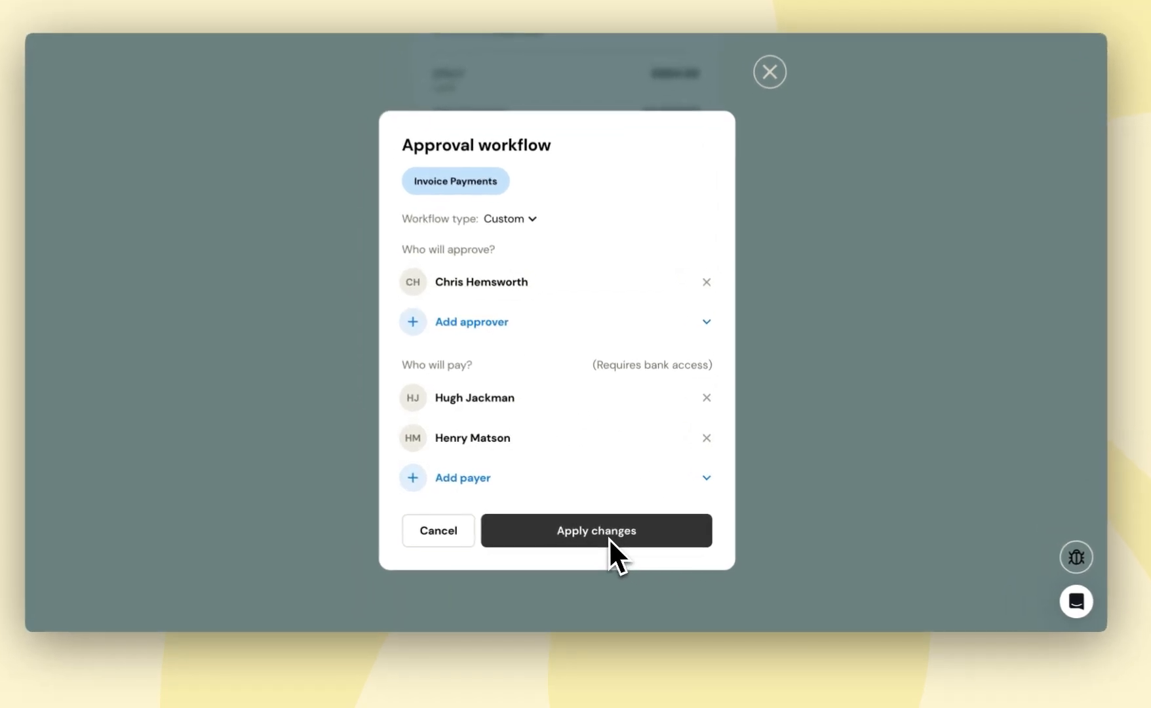
left_click(608, 538)
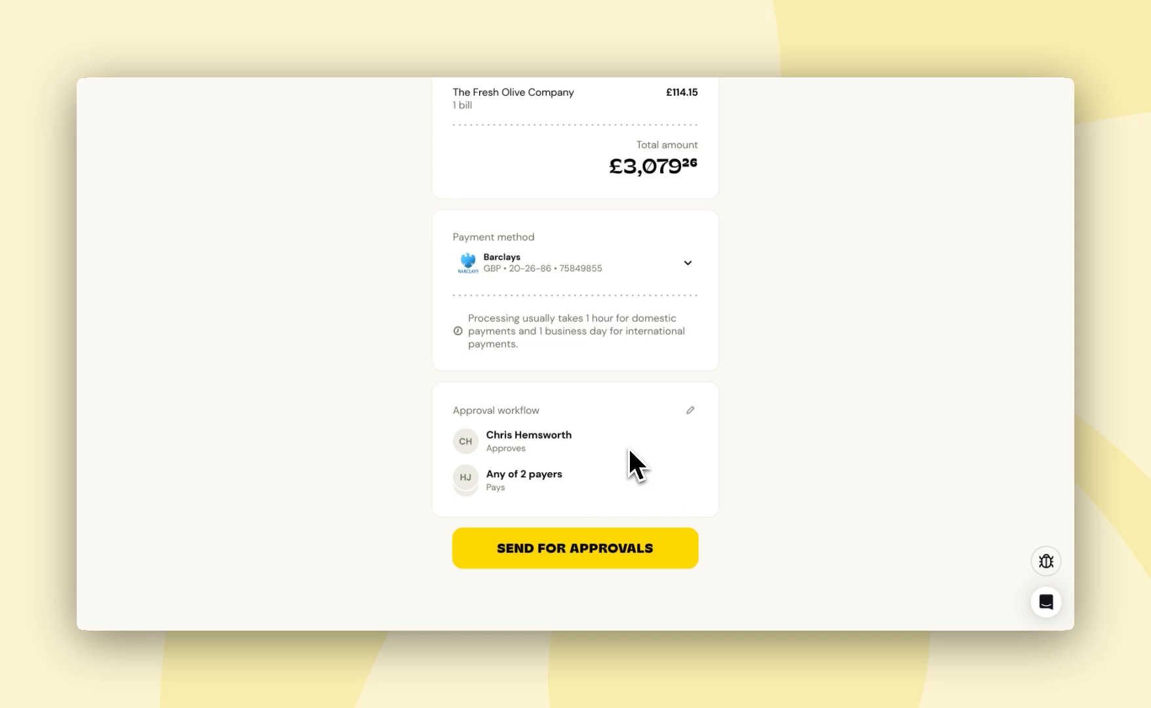
left_click(583, 547)
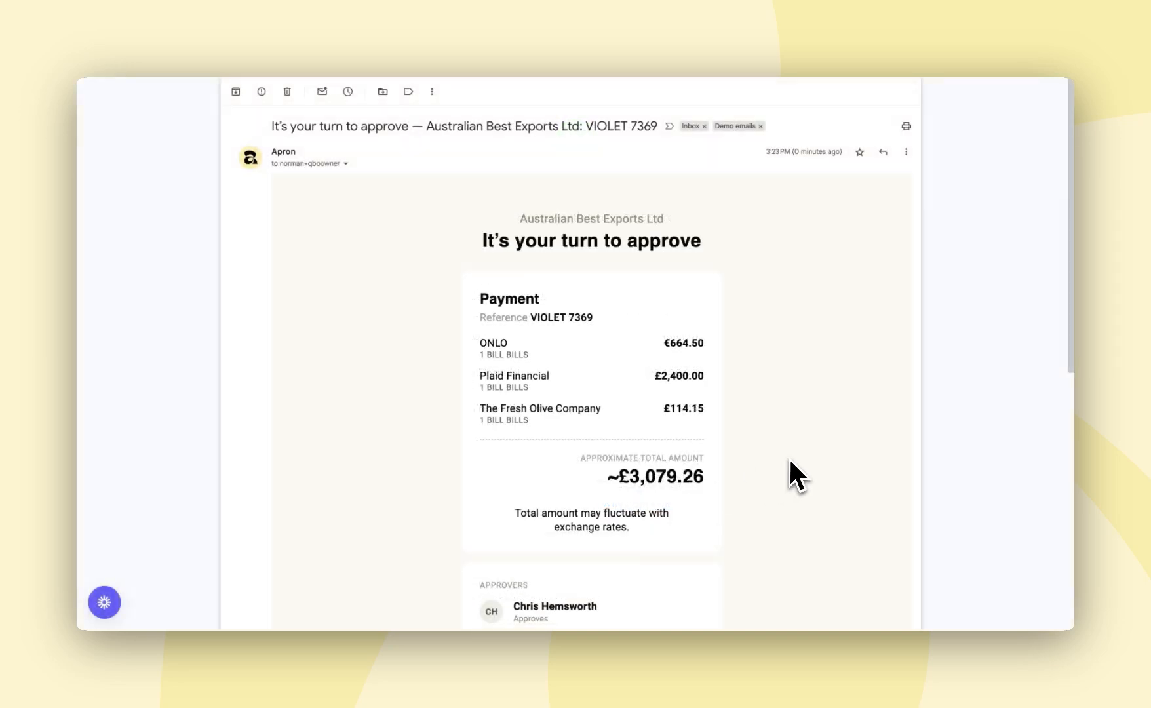
Open the three-bill payment in Apron from the approval request email and look through its bill details
scroll(795, 474, "down", 3)
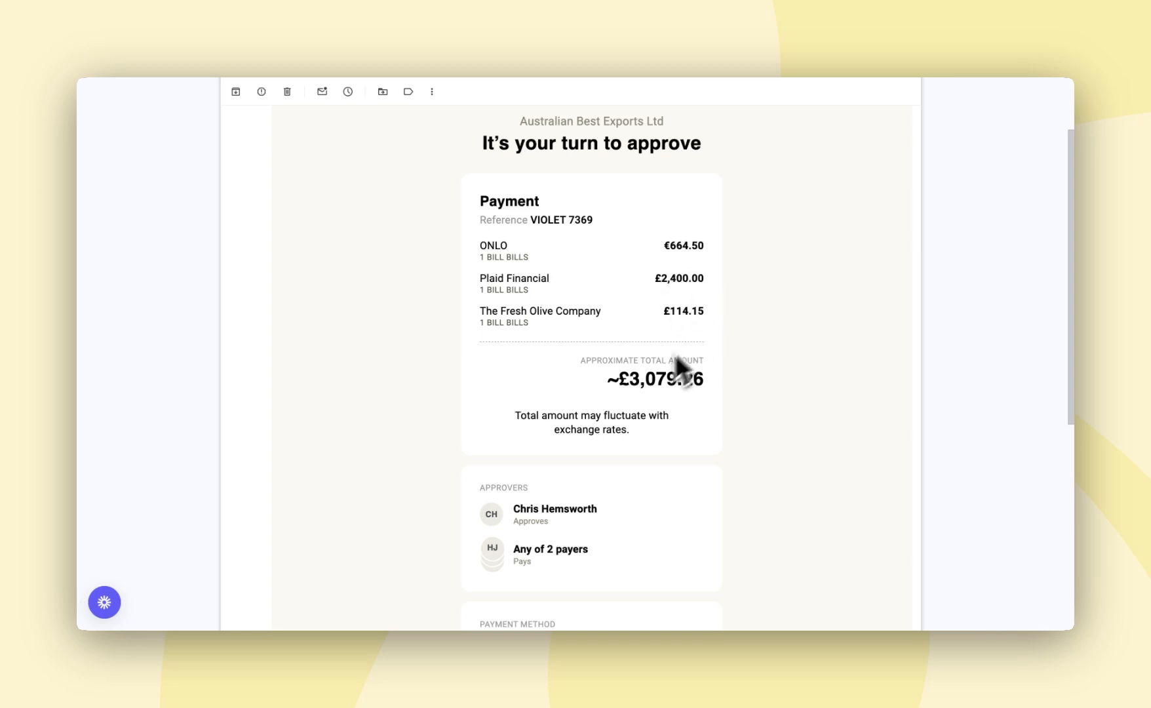
scroll(708, 395, "down", 2)
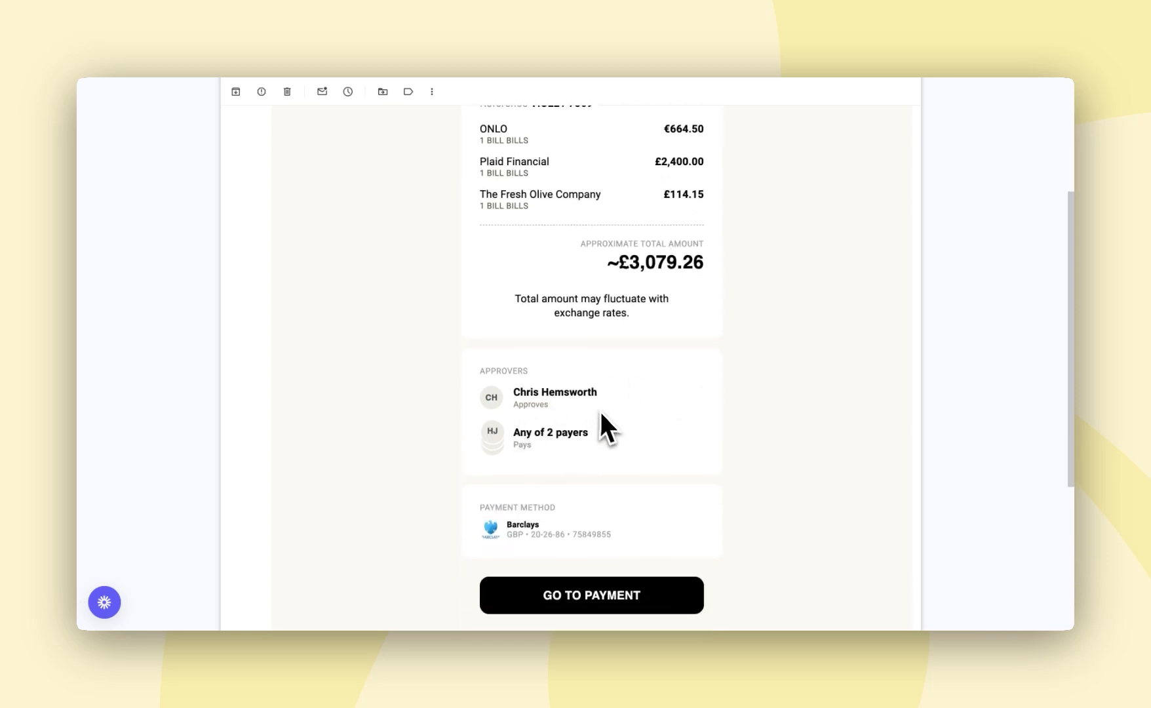
scroll(601, 415, "down", 1)
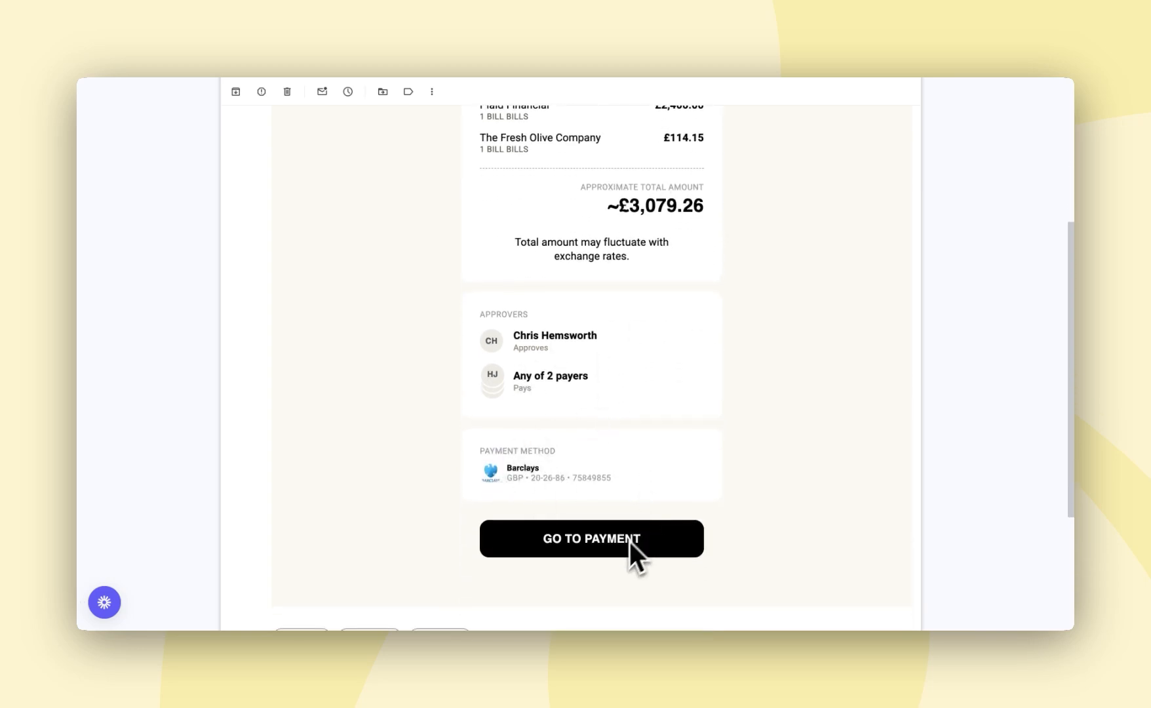
left_click(608, 547)
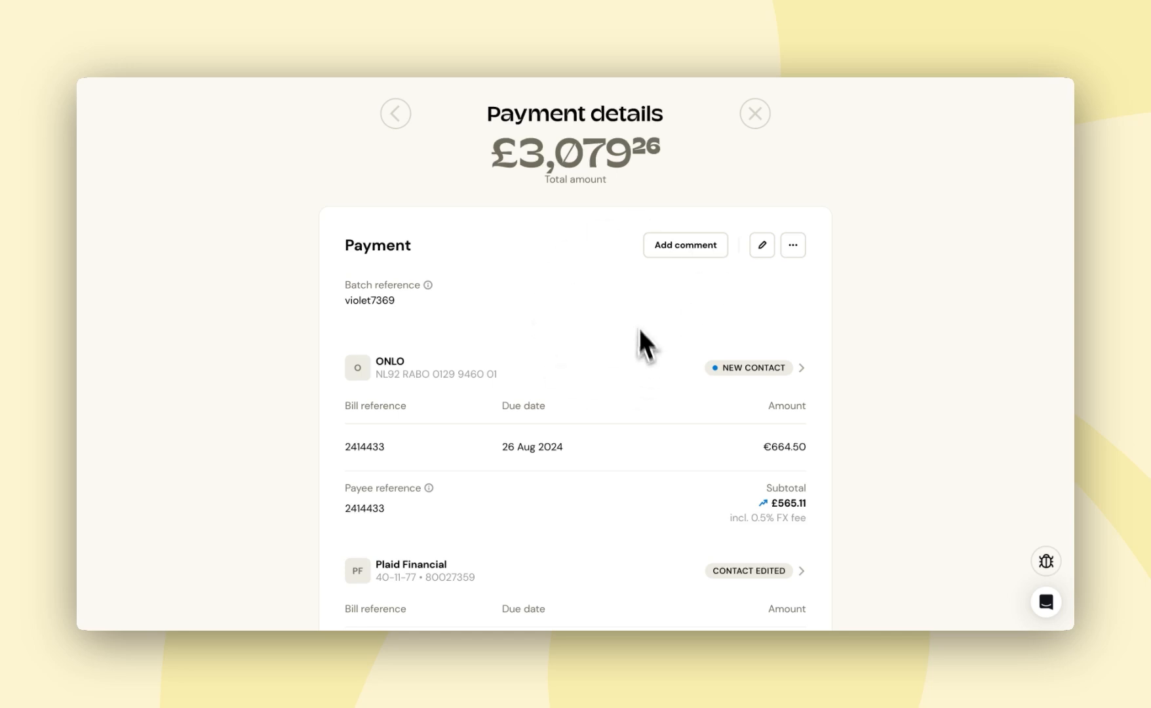
scroll(624, 305, "down", 5)
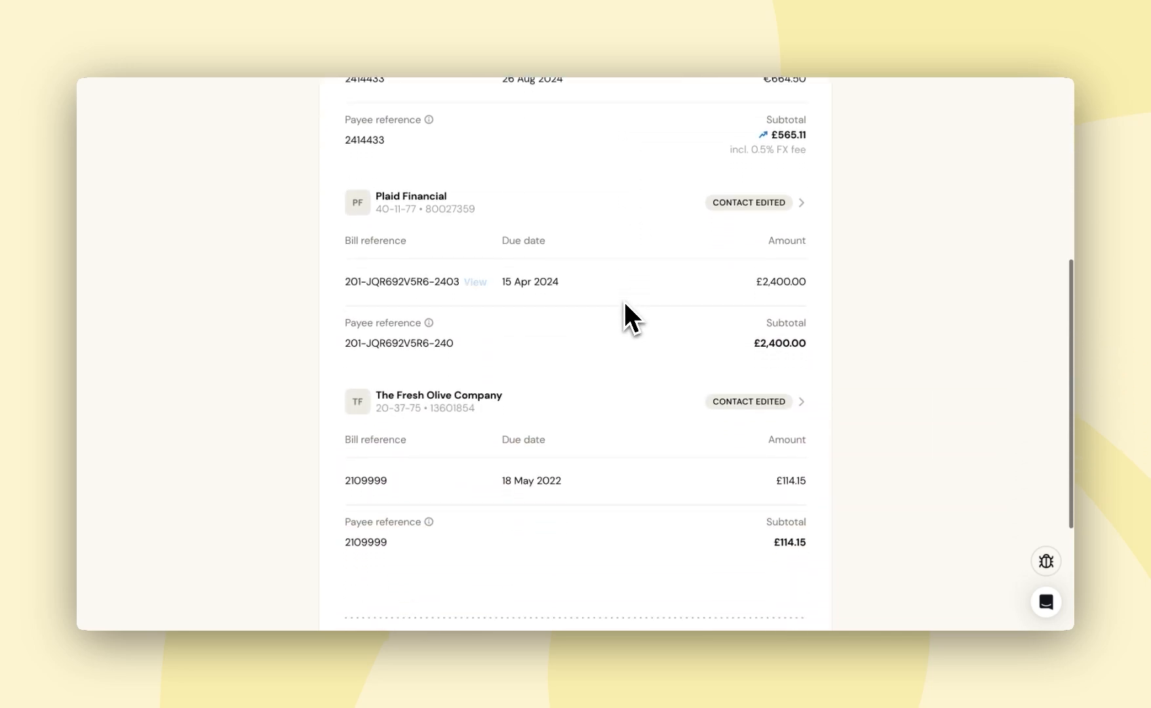
Open the payment for editing to examine its editable amounts and payee references, and cancel the edit
scroll(625, 304, "up", 6)
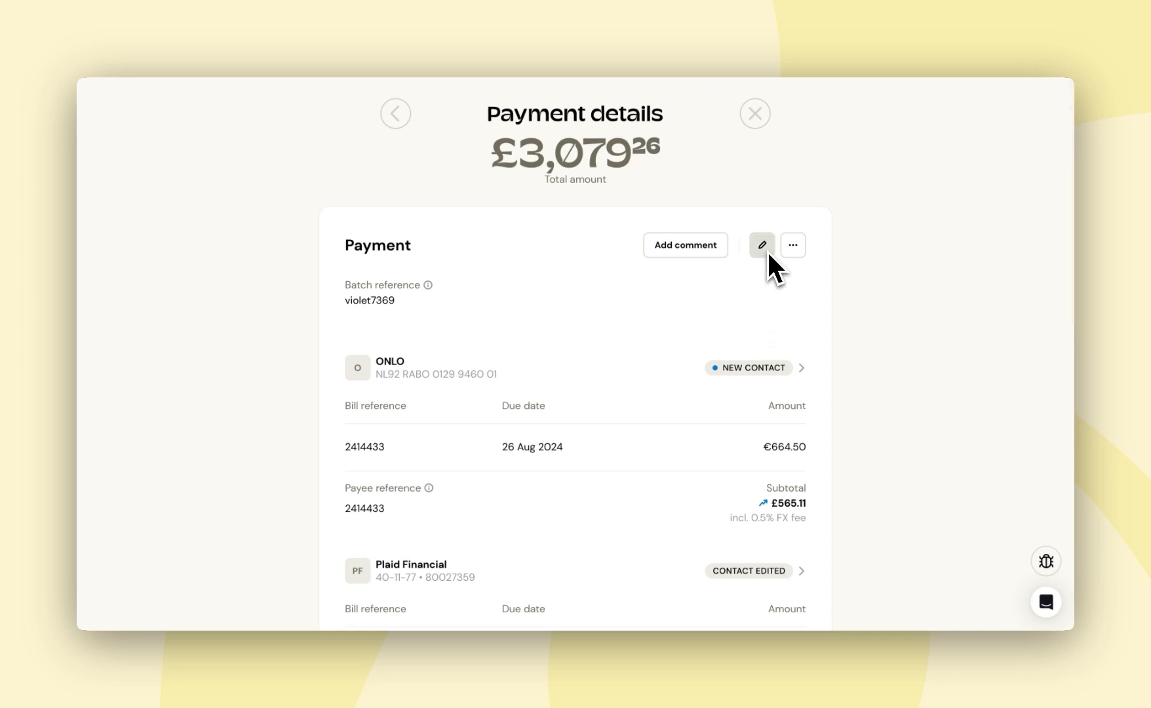
left_click(741, 248)
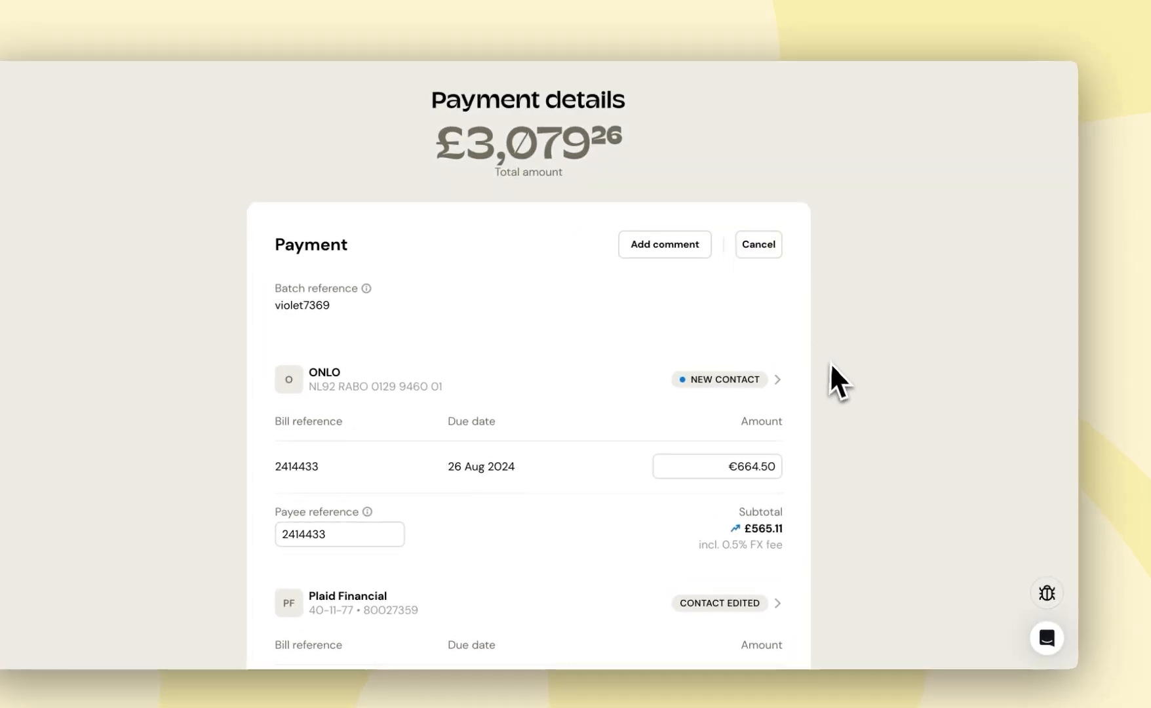
scroll(833, 361, "down", 2)
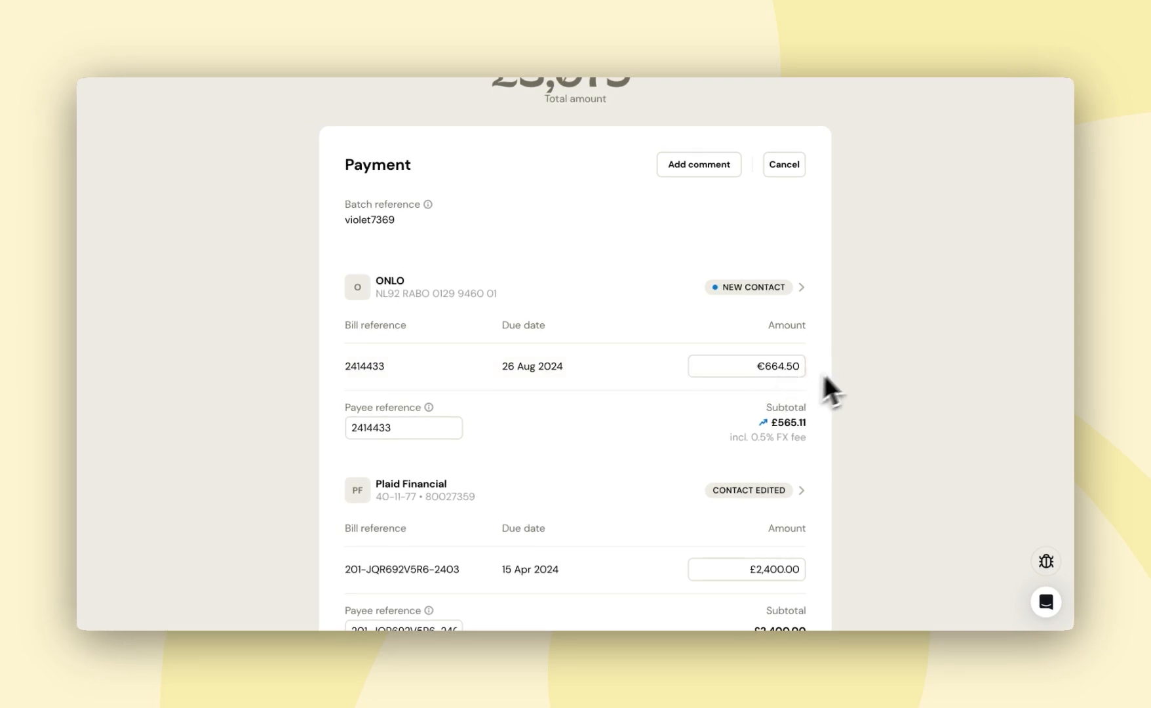
scroll(849, 360, "down", 1)
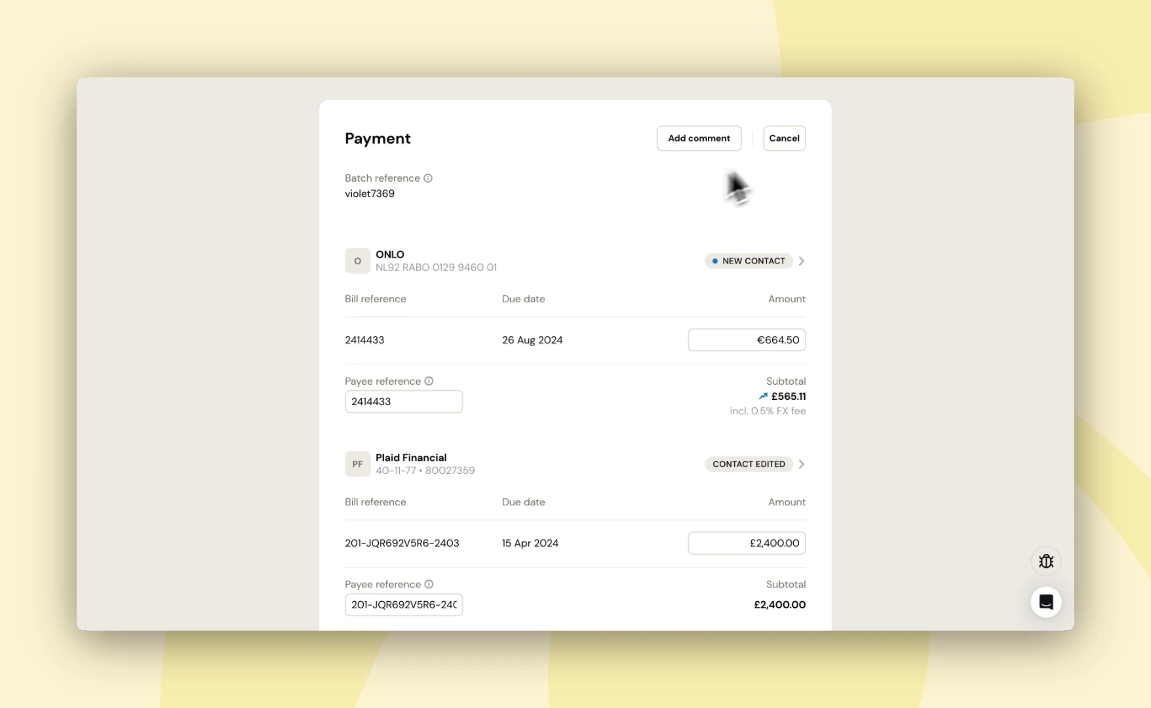
left_click(783, 145)
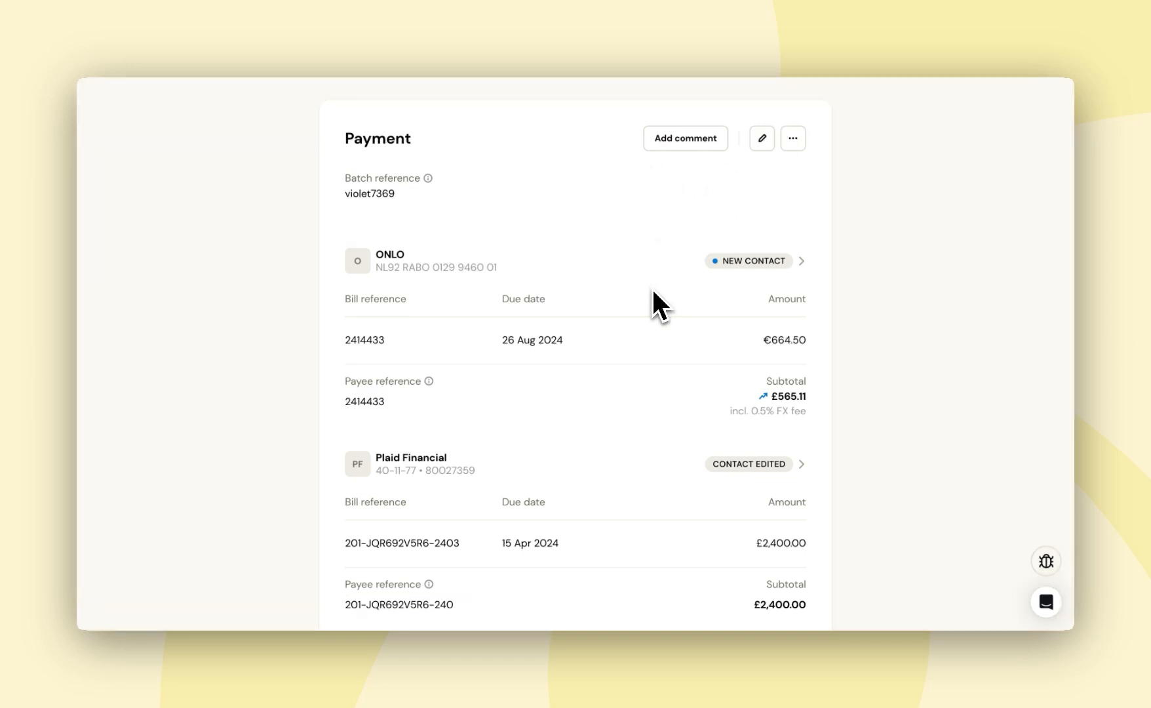
Continue the payment to the final review and go through its payment method and approval workflow
scroll(651, 303, "down", 5)
scroll(646, 416, "down", 3)
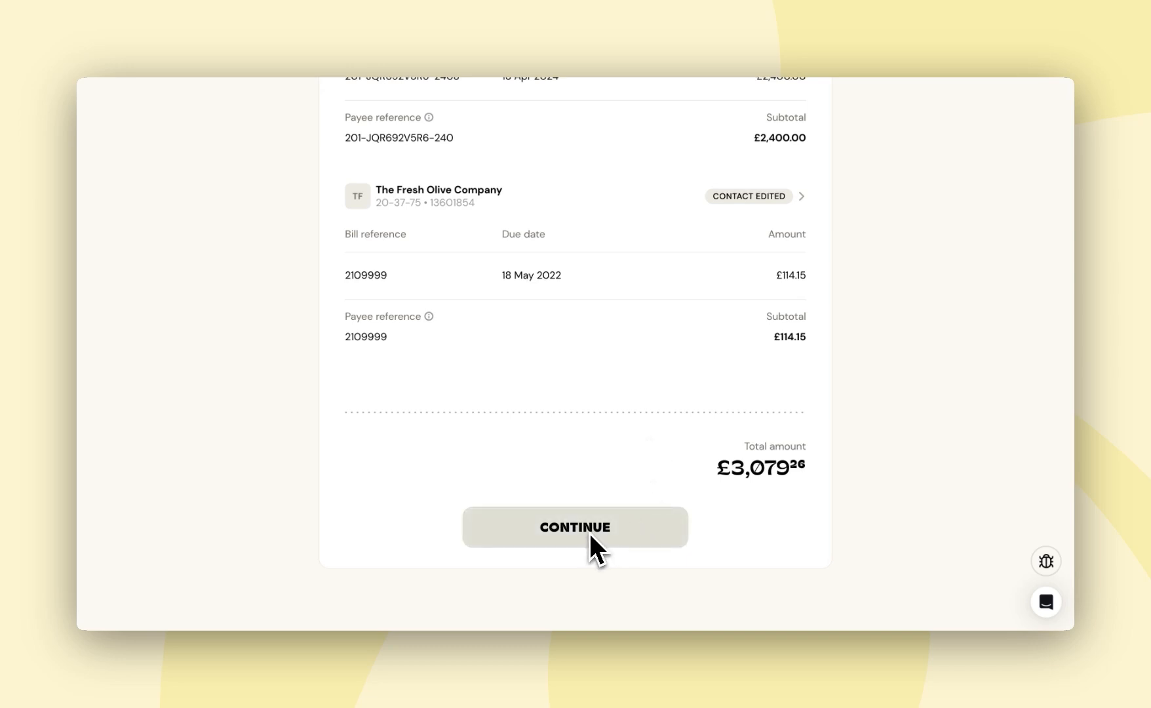
left_click(589, 532)
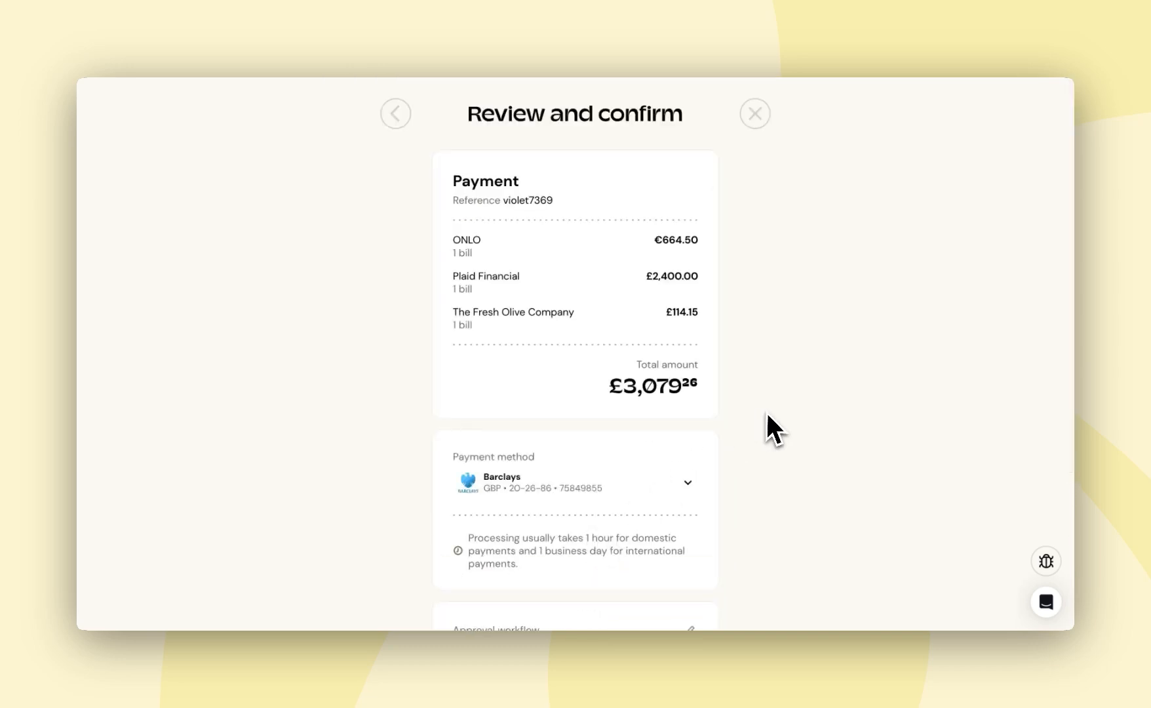
scroll(767, 414, "down", 4)
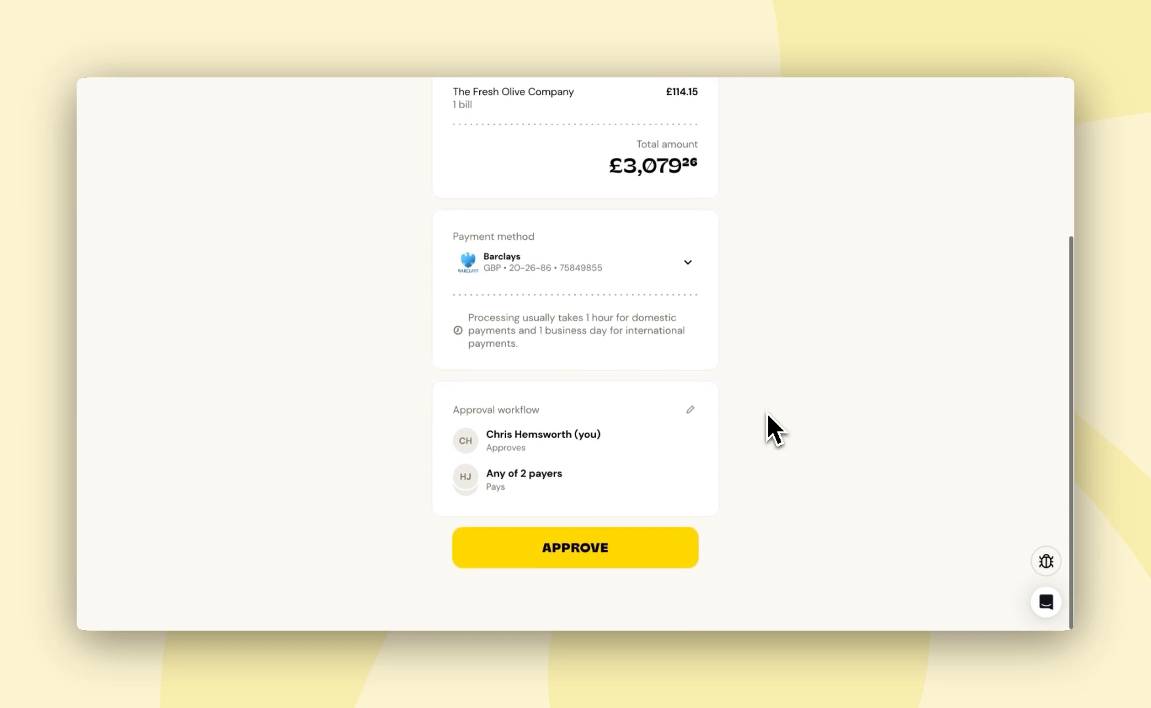